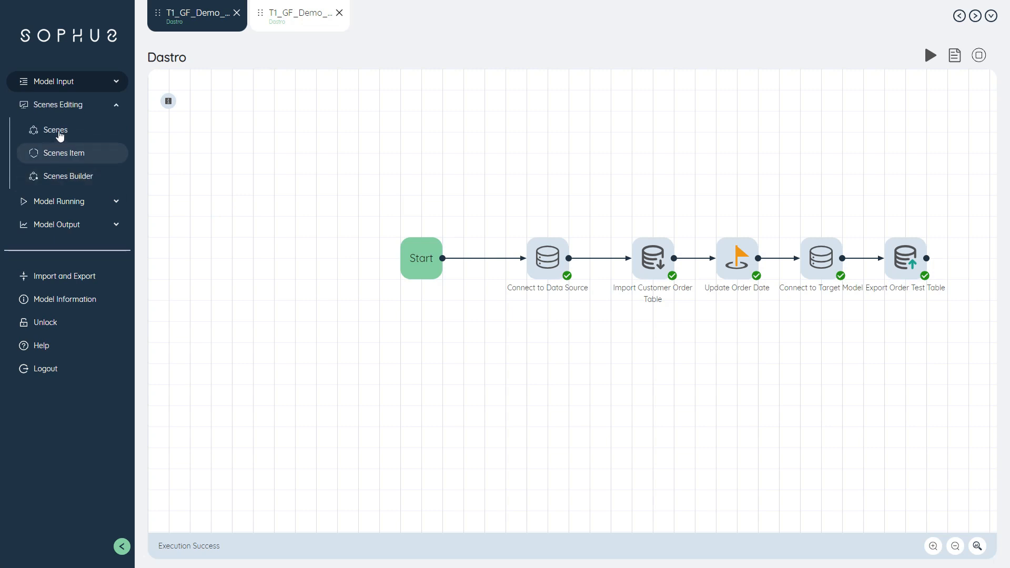
# Step: Open the scene S01.1_Volume_Location_Driven_With_Existing_DC and show its scenario item descriptions
pyautogui.click(60, 131)
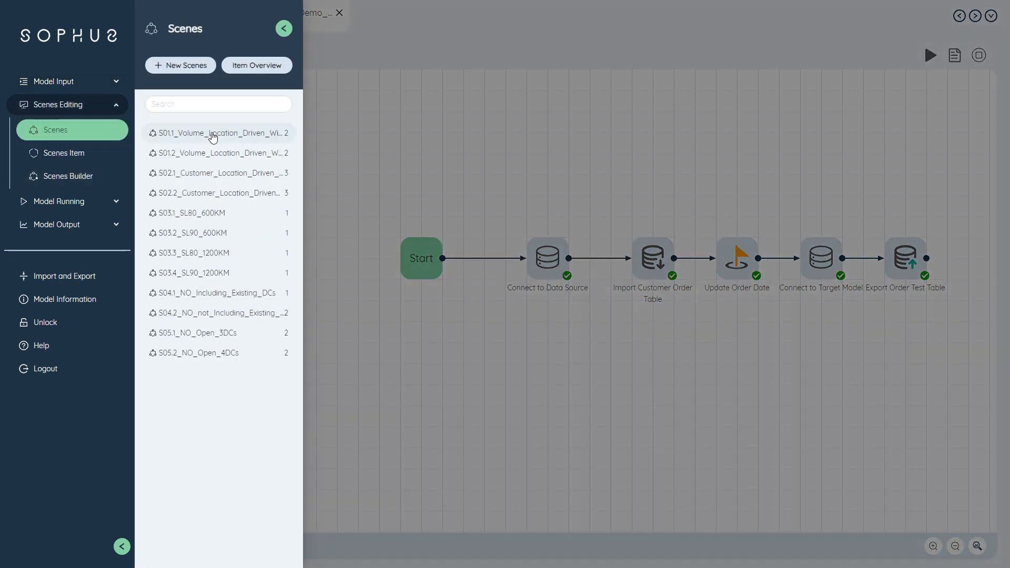
pyautogui.click(211, 135)
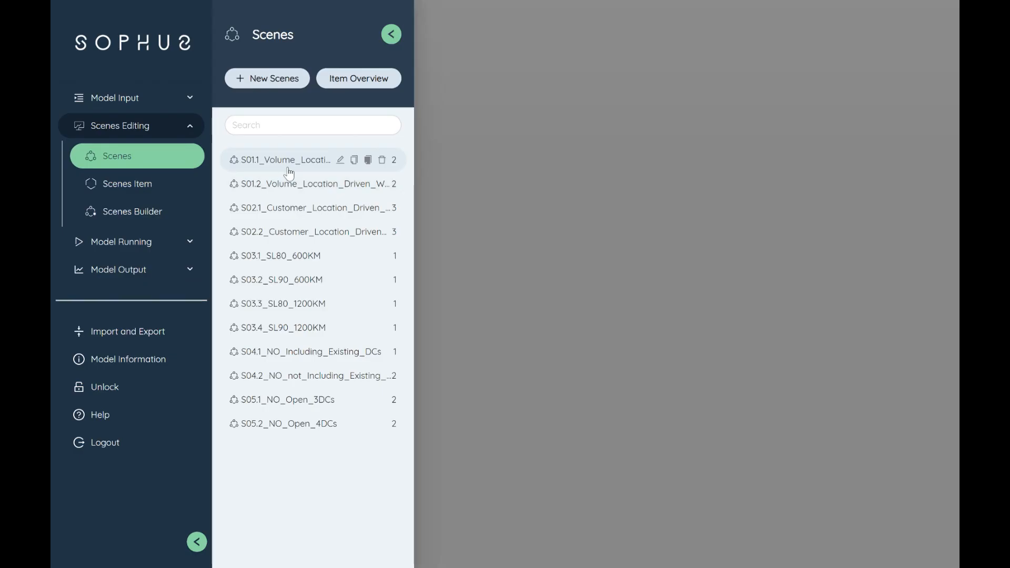
pyautogui.doubleClick(289, 172)
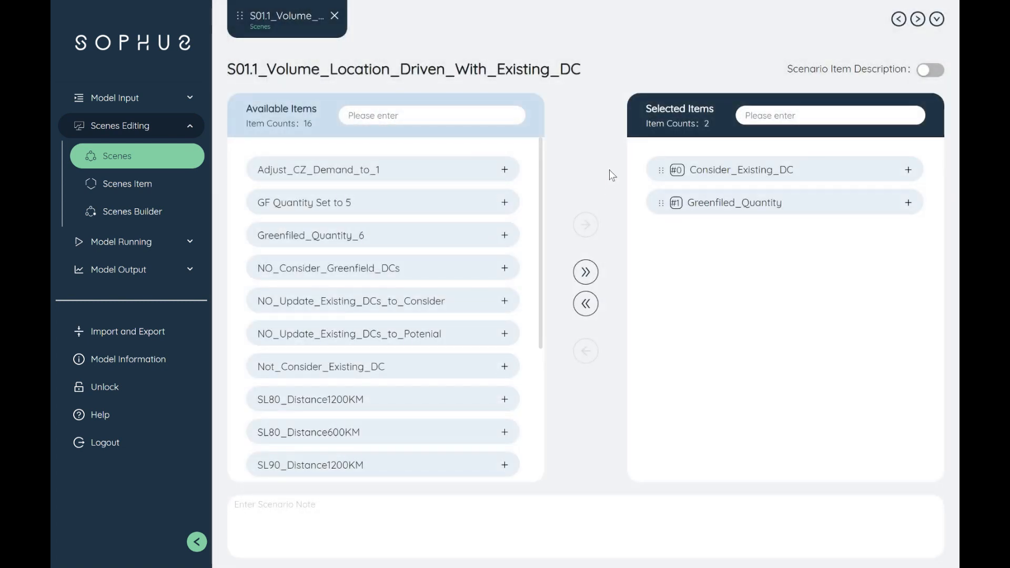
pyautogui.click(930, 69)
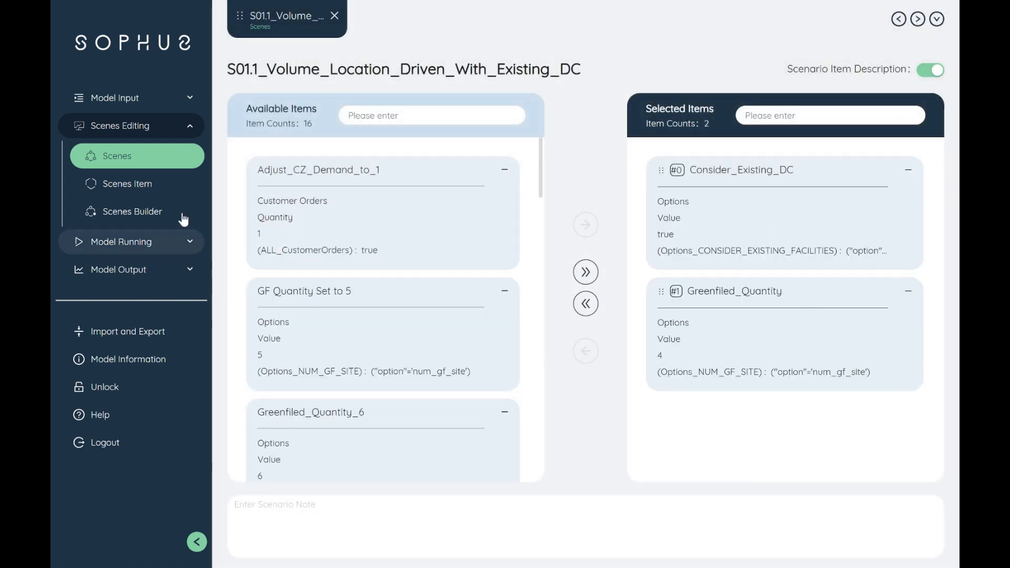
# Step: Review the Consider_Existing_DC scenario item and the Greenfield settings in the model options
pyautogui.click(165, 193)
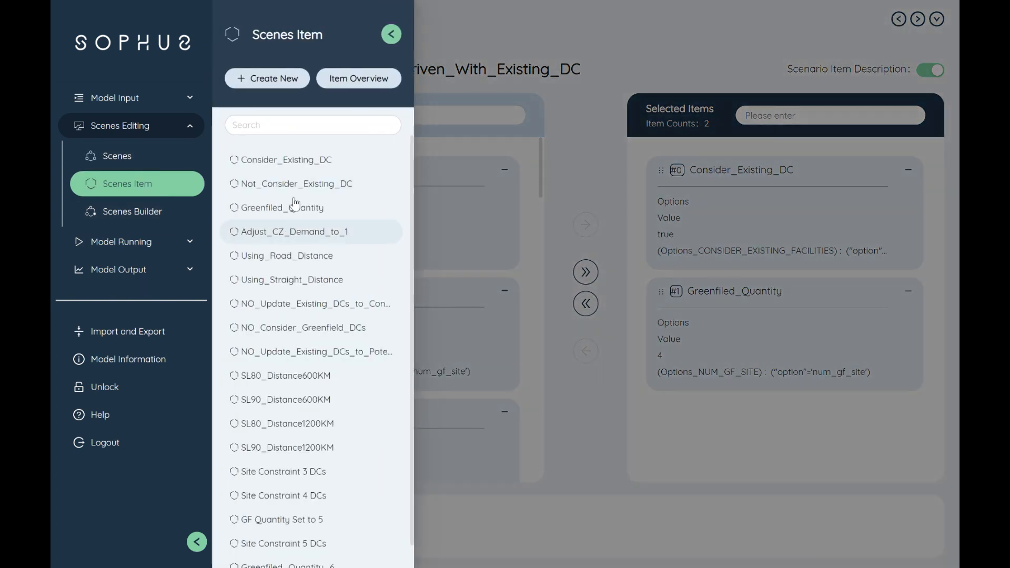
pyautogui.click(305, 165)
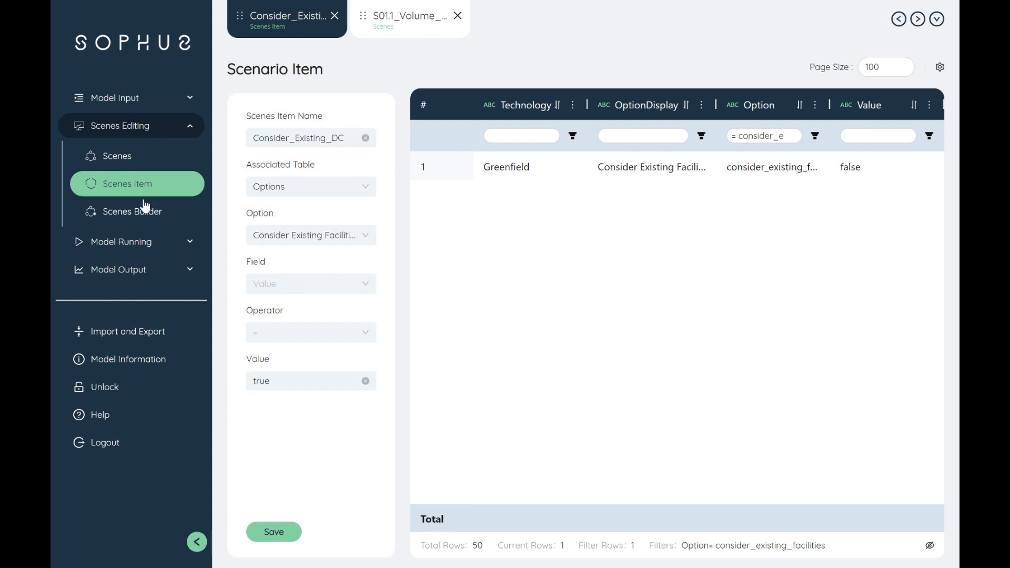
pyautogui.click(135, 241)
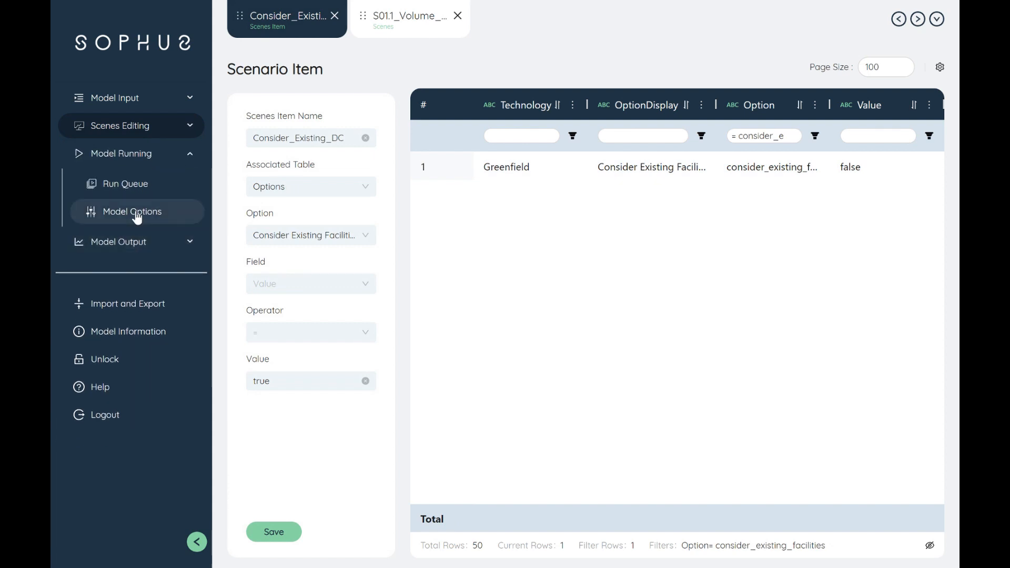
pyautogui.click(137, 216)
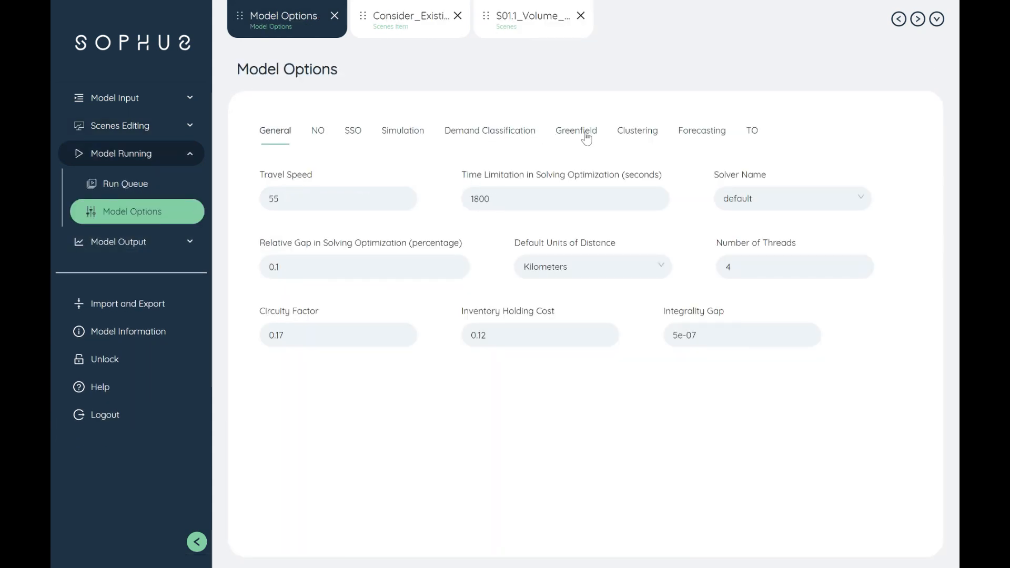
pyautogui.click(581, 131)
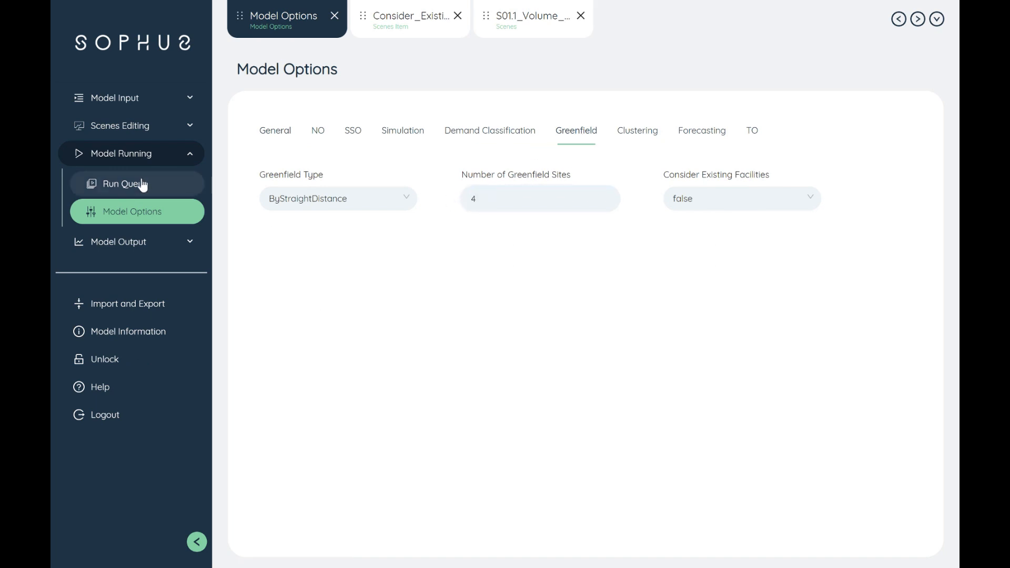
# Step: Open the scene S02.1_Customer_Location_Driven_With_Existing_DC and review the descriptions of its selected items, including Adjust_CZ_Demand_to_1
pyautogui.click(155, 132)
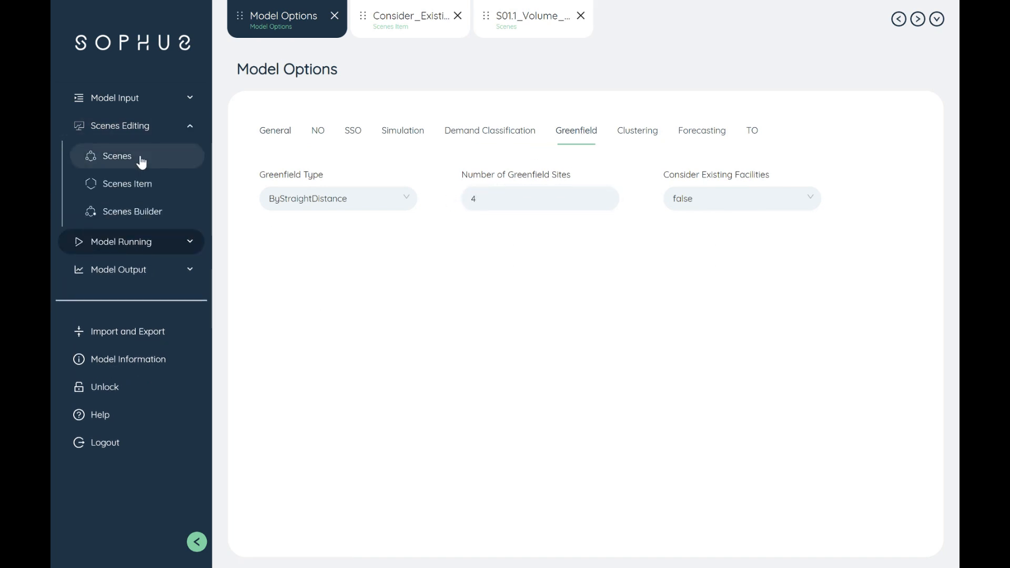
pyautogui.click(141, 162)
pyautogui.click(295, 206)
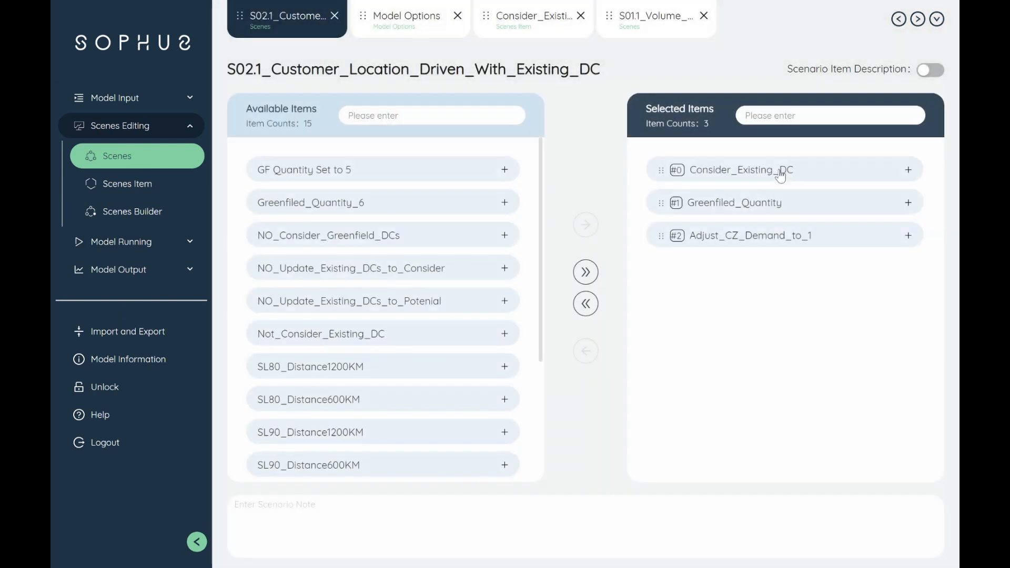
pyautogui.click(930, 70)
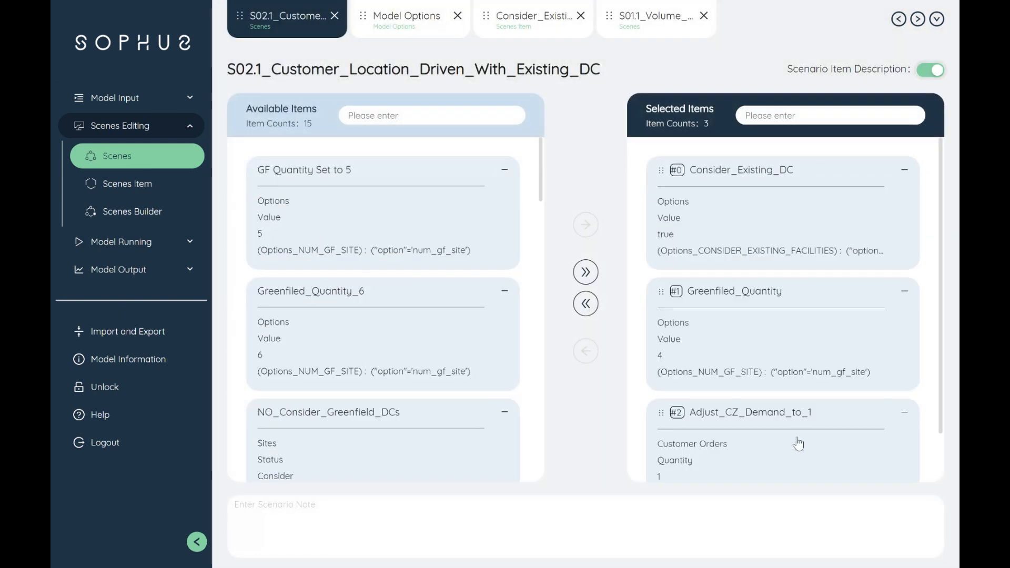
pyautogui.scroll(-2, 741, 411)
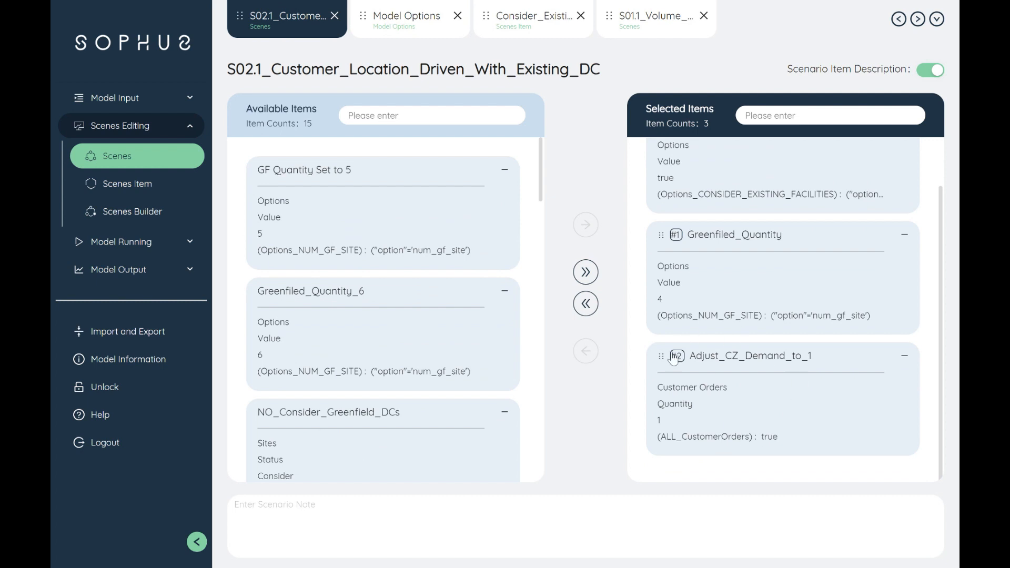
pyautogui.click(153, 166)
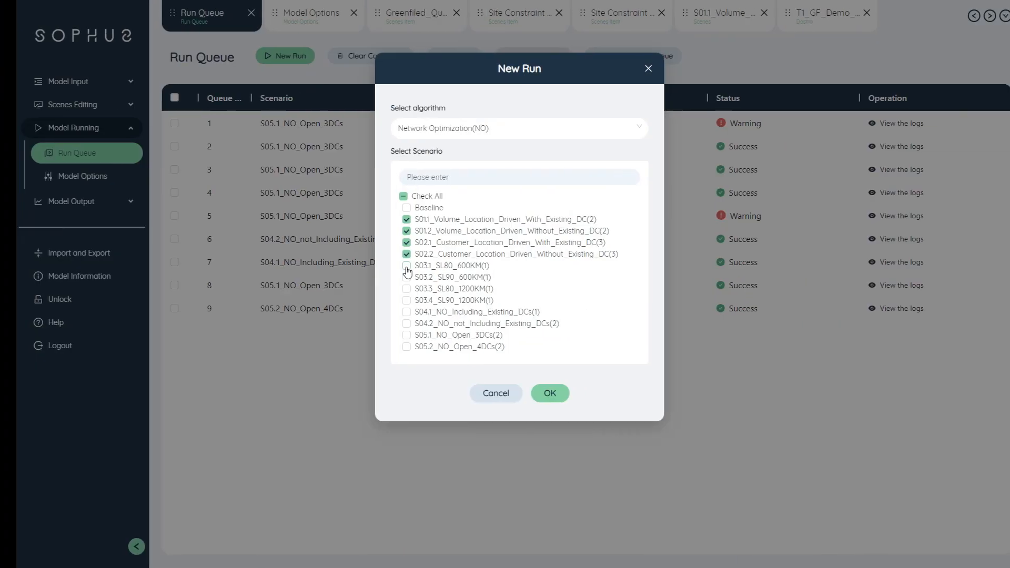
# Step: Include the four service-level scenarios S03.1 to S03.4 in the new run and choose the run's algorithm
pyautogui.click(392, 277)
pyautogui.click(392, 289)
pyautogui.click(392, 301)
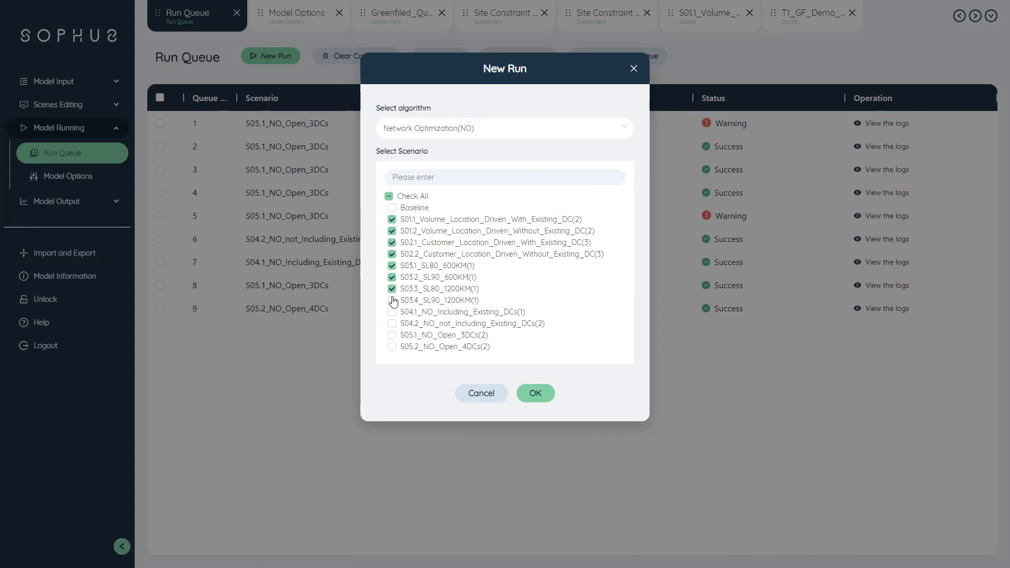
pyautogui.click(486, 131)
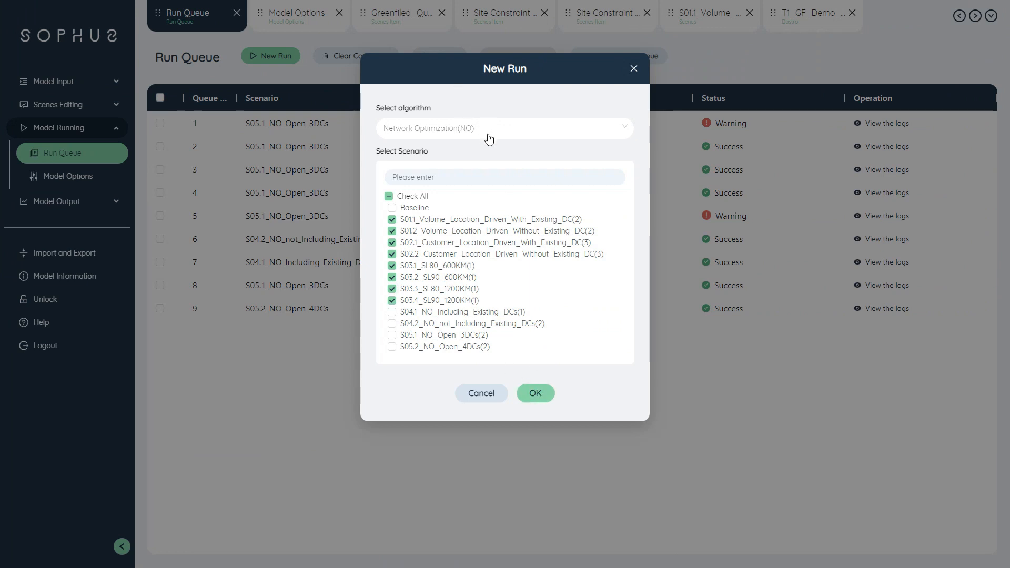
pyautogui.click(461, 168)
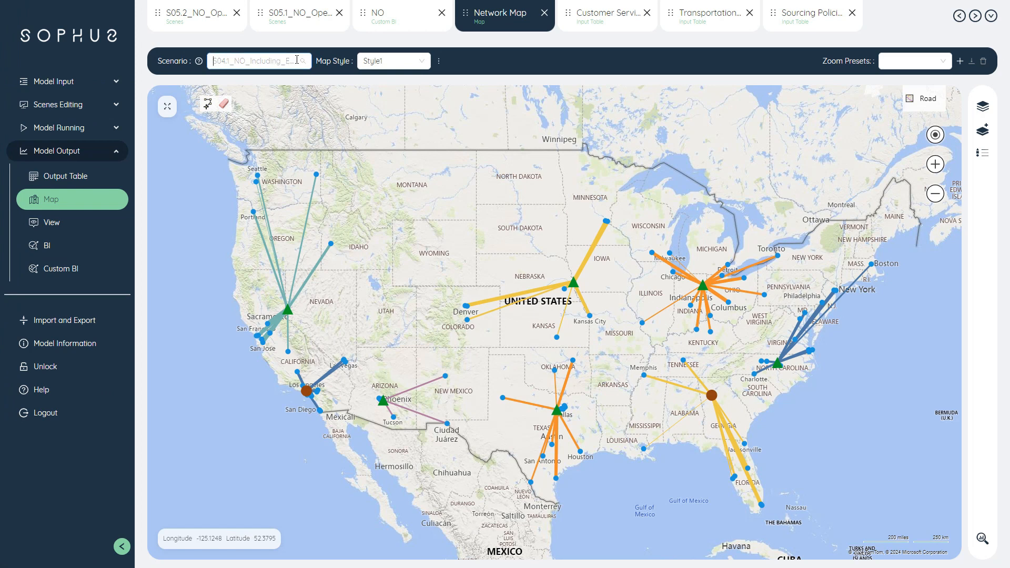
# Step: Display the network map for scenario S05.1_NO_Open_3DCs and for S05.2_NO_Open_4DCs
pyautogui.click(255, 61)
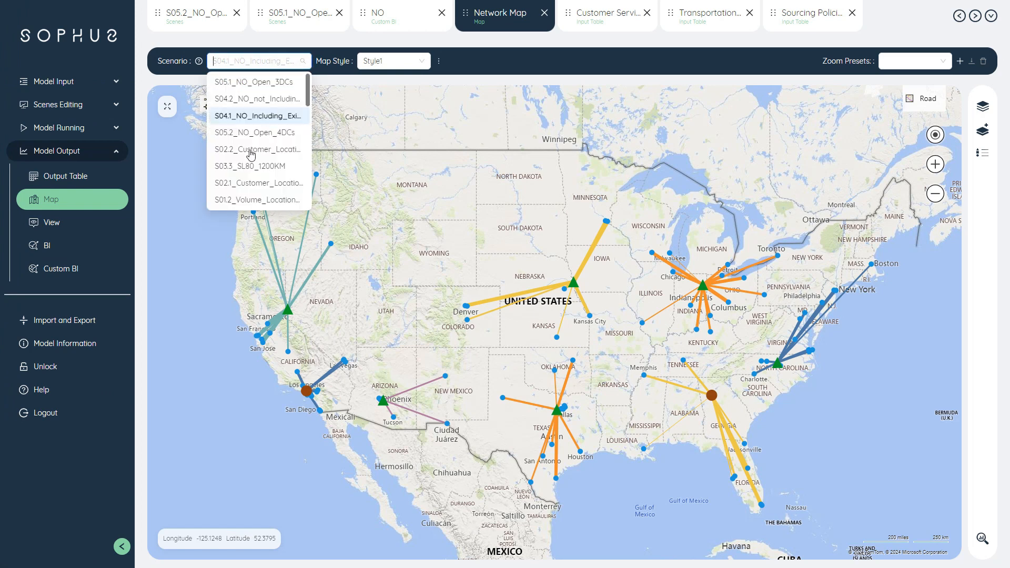
pyautogui.click(239, 83)
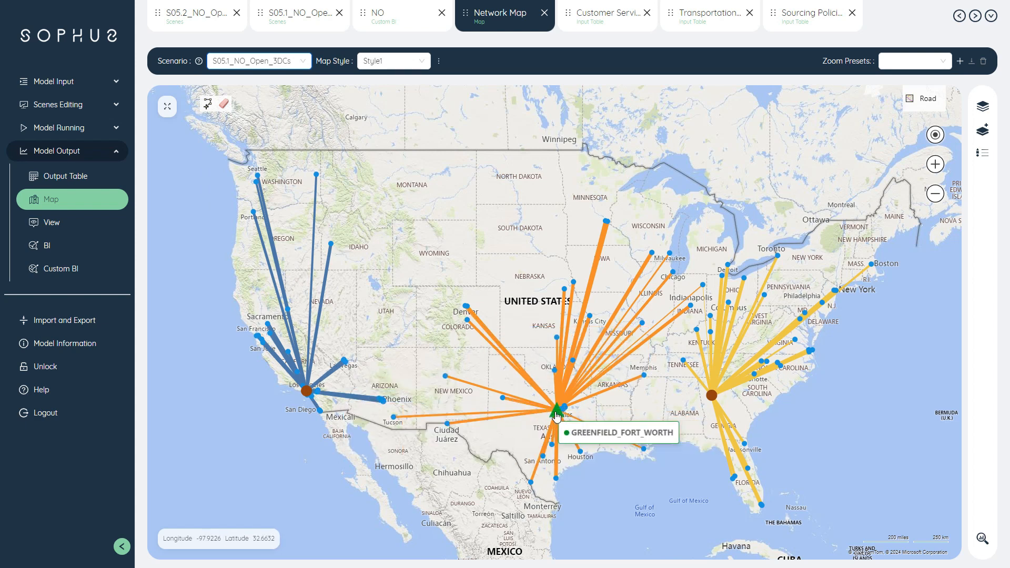
pyautogui.click(308, 61)
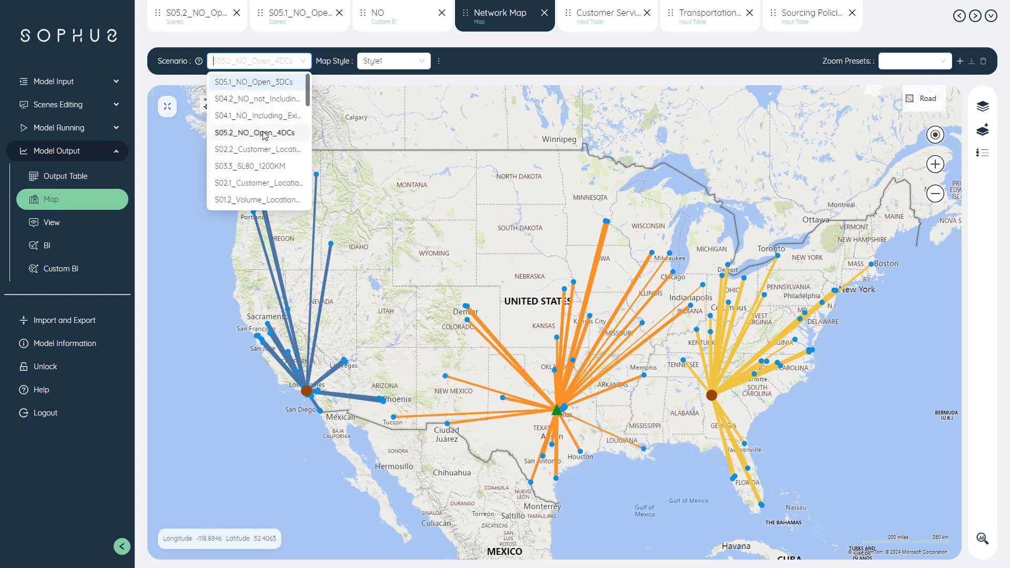
pyautogui.click(261, 132)
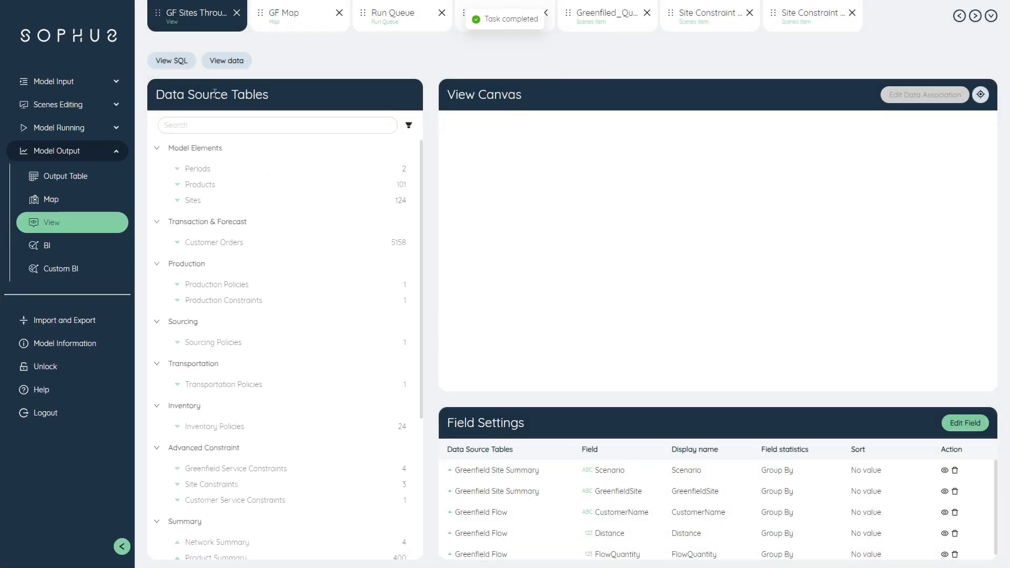
# Step: Examine the data rows of the GF Sites Throughput view by scenario, greenfield site, customer, distance and flow quantity
pyautogui.click(218, 61)
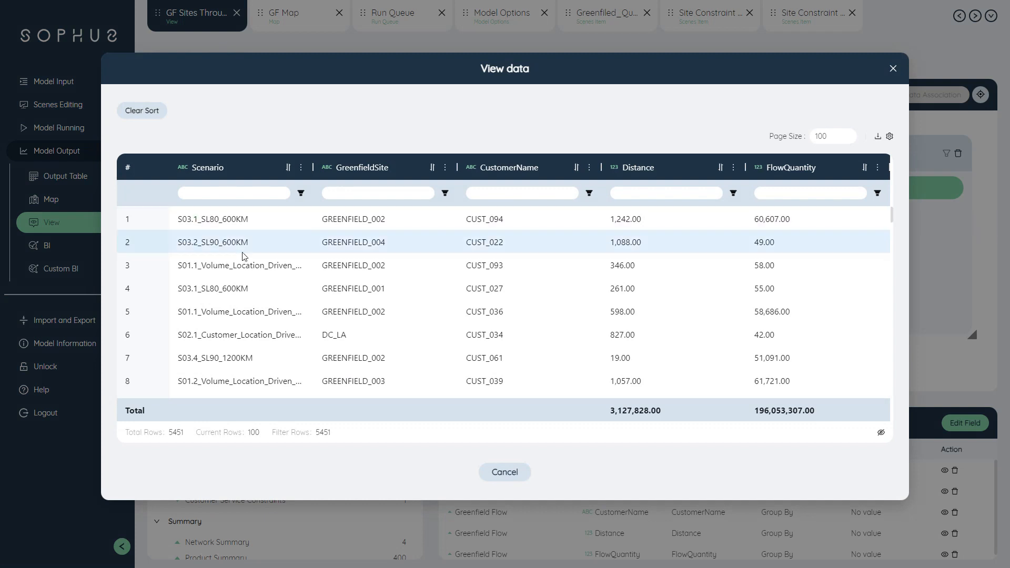
pyautogui.scroll(-2, 244, 255)
pyautogui.scroll(-5, 503, 287)
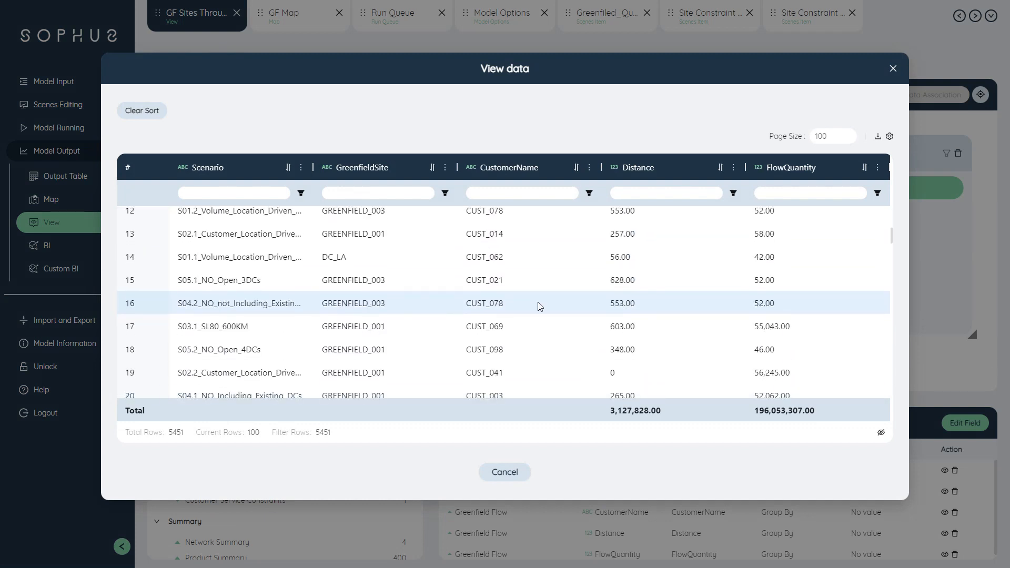
pyautogui.scroll(-2, 556, 303)
pyautogui.scroll(-6, 555, 303)
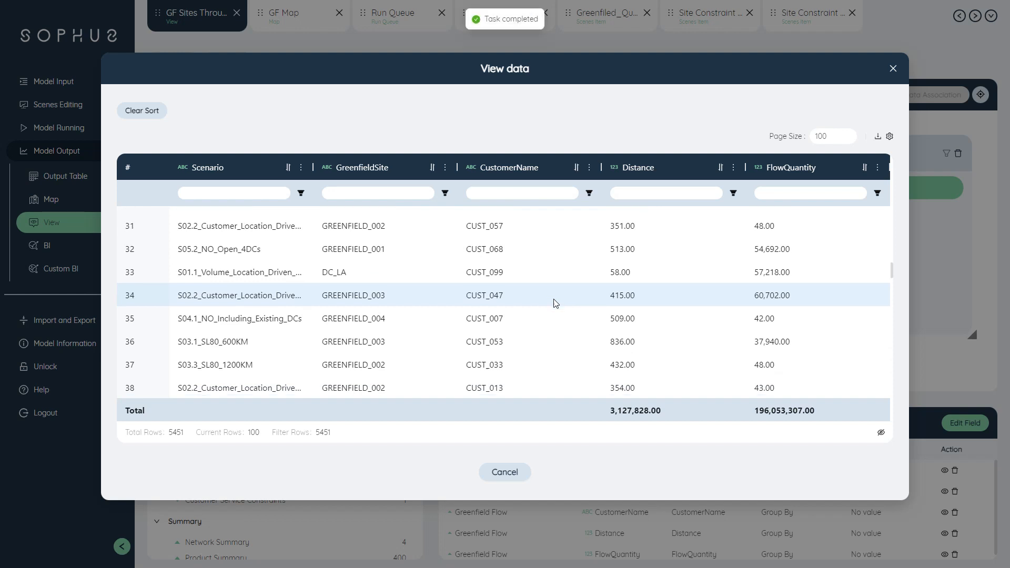
pyautogui.scroll(-2, 553, 300)
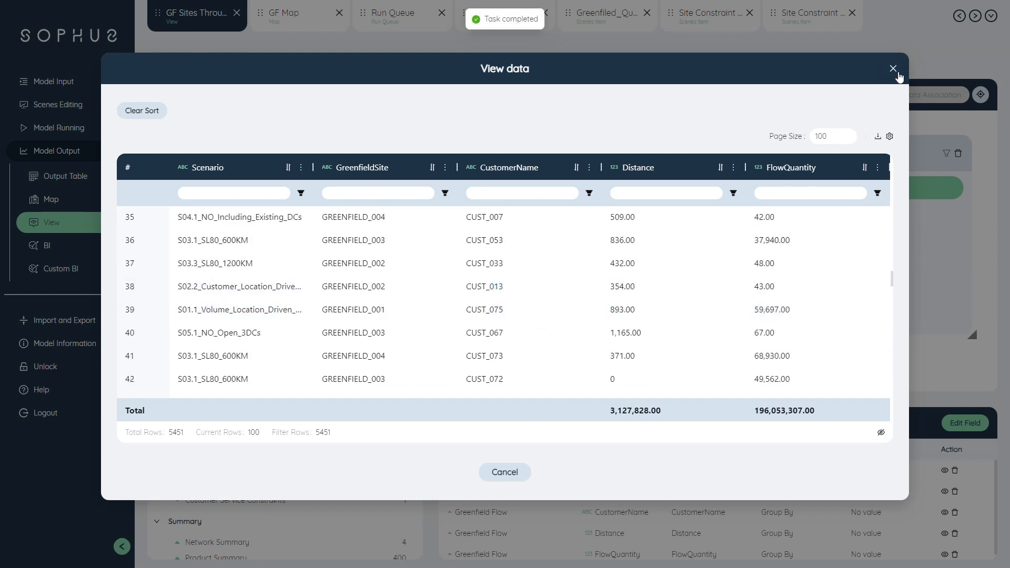
pyautogui.press('Escape')
# Step: Open the Greenfield Analysis custom BI dashboard and inspect the GF Sites Throughput bar chart at full size
pyautogui.click(60, 268)
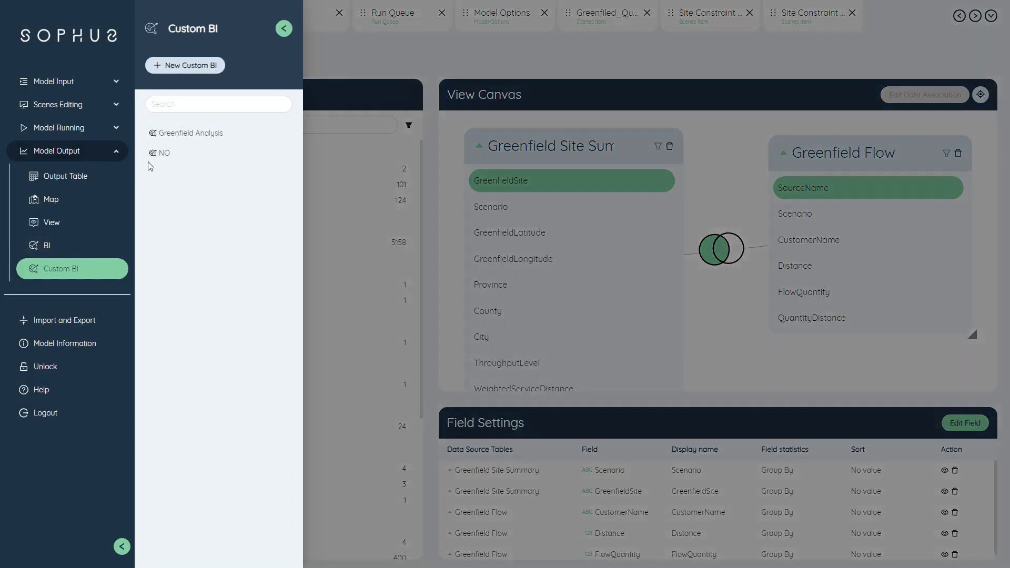
pyautogui.click(189, 136)
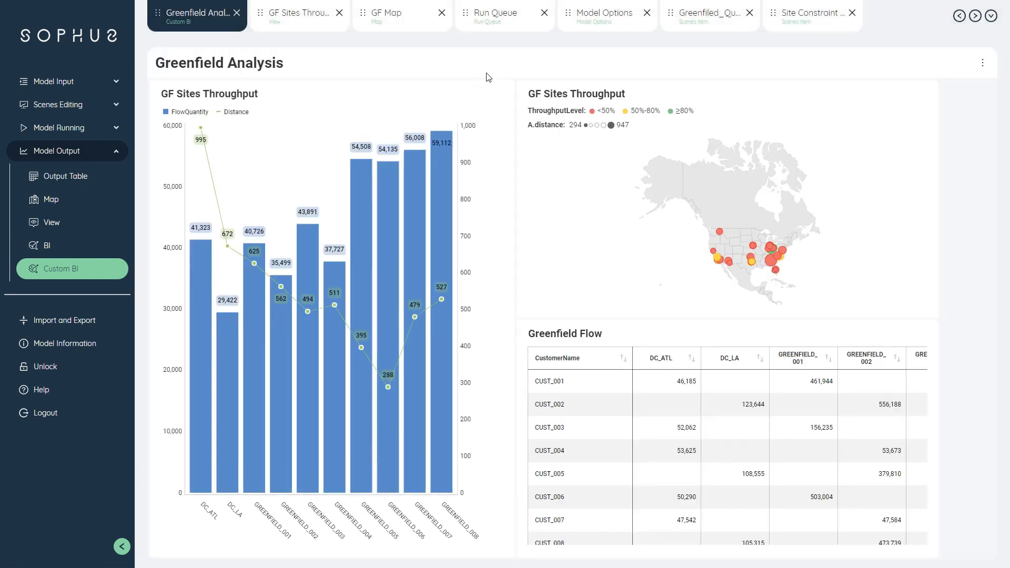
pyautogui.click(506, 95)
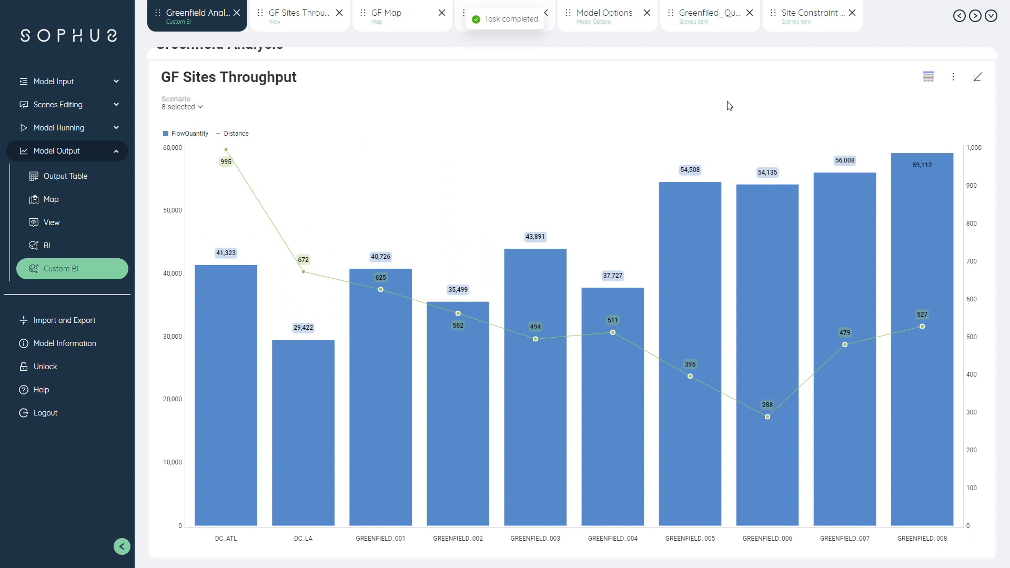
pyautogui.click(977, 68)
# Step: Enlarge the GF Sites Throughput map and filter it to only scenario S01.1_Volume_Location_Driven_With_Existing_DC
pyautogui.click(922, 94)
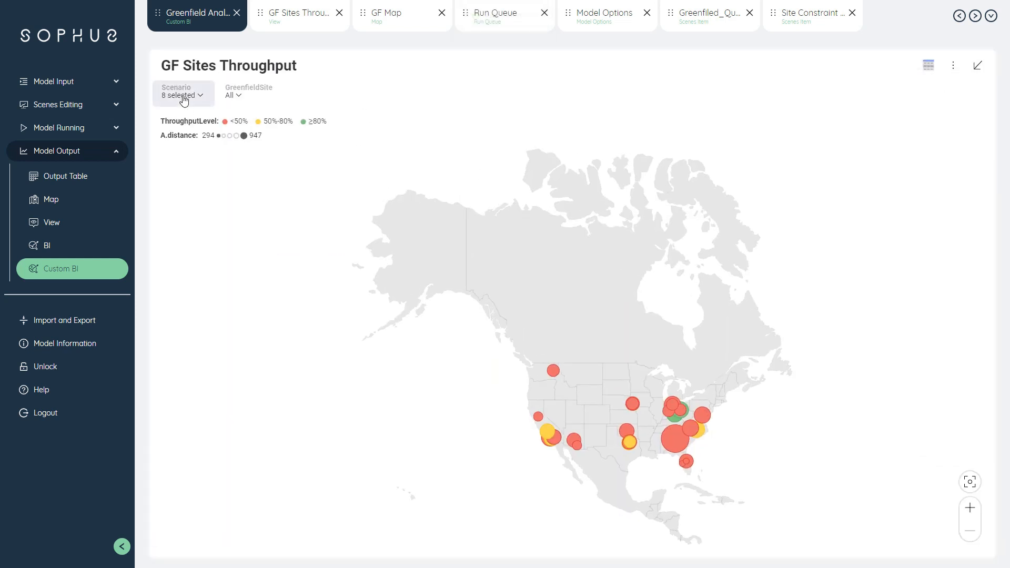
pyautogui.click(184, 96)
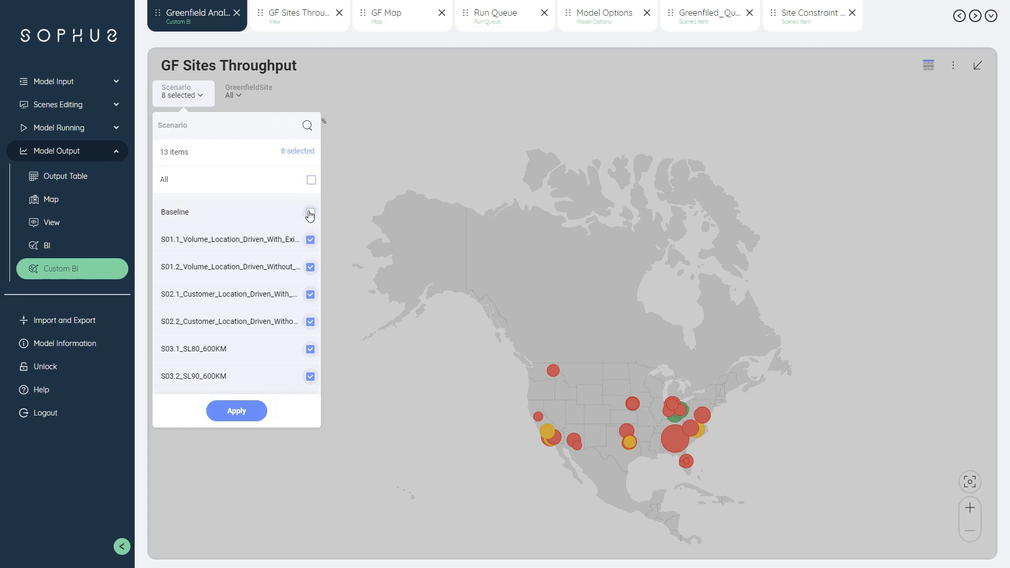
pyautogui.click(310, 180)
pyautogui.click(311, 180)
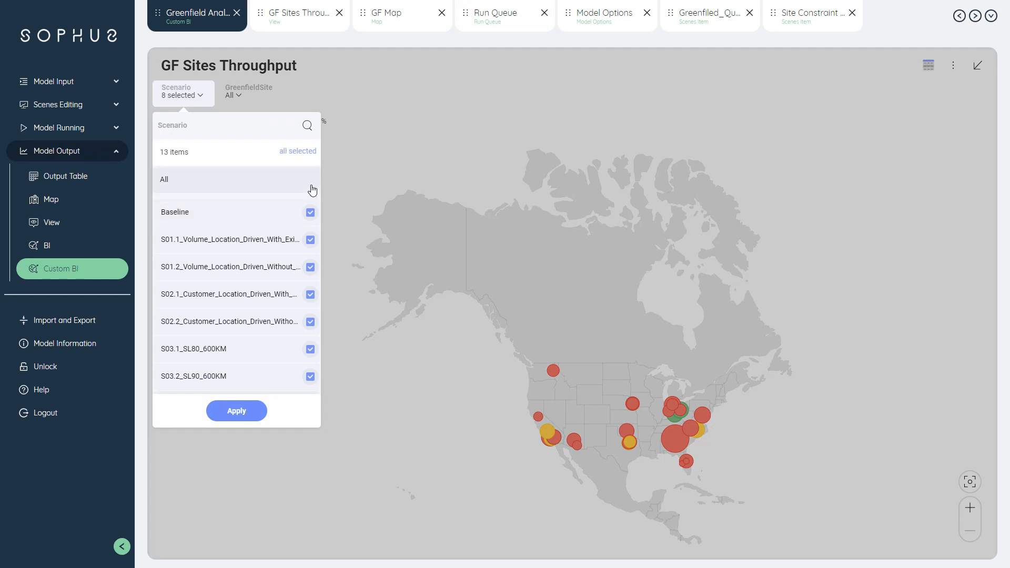
pyautogui.click(308, 240)
pyautogui.click(237, 411)
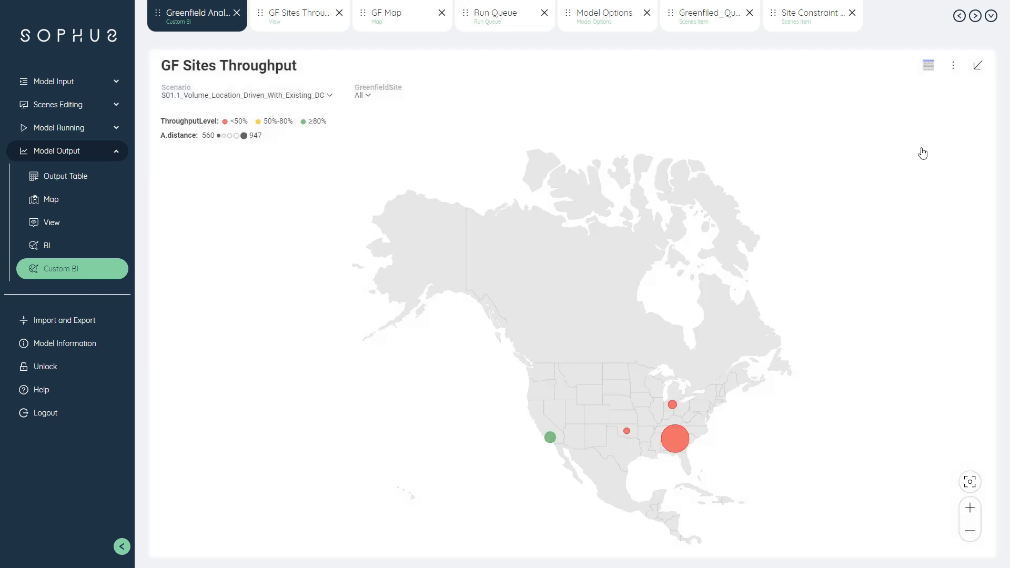
pyautogui.click(977, 67)
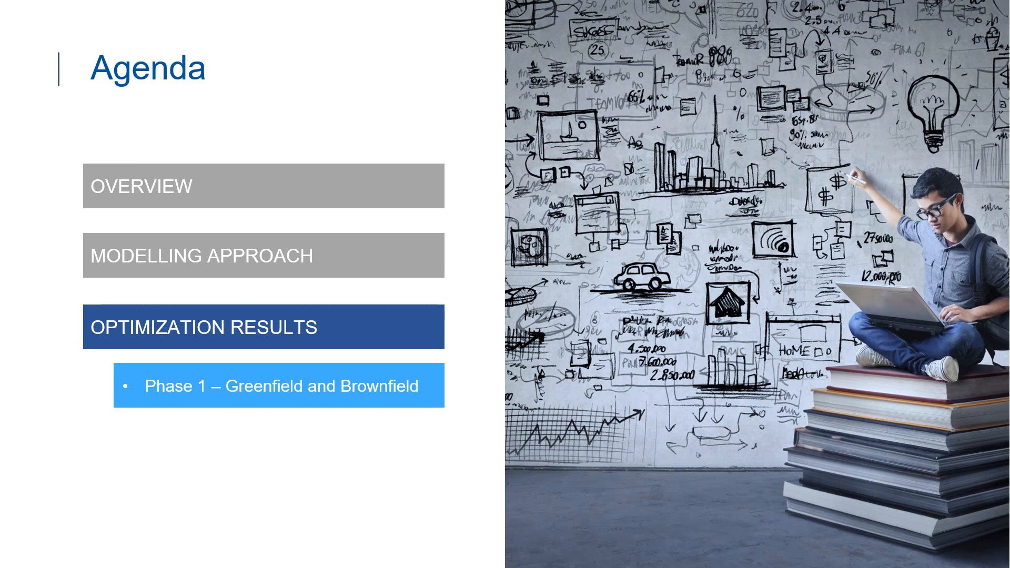
pyautogui.press('Right')
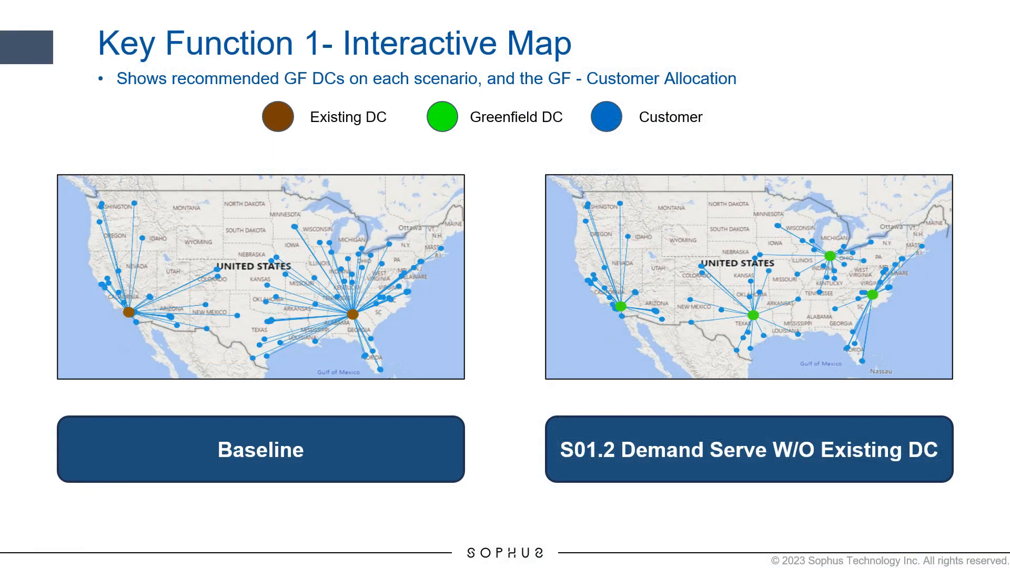
pyautogui.press('Right')
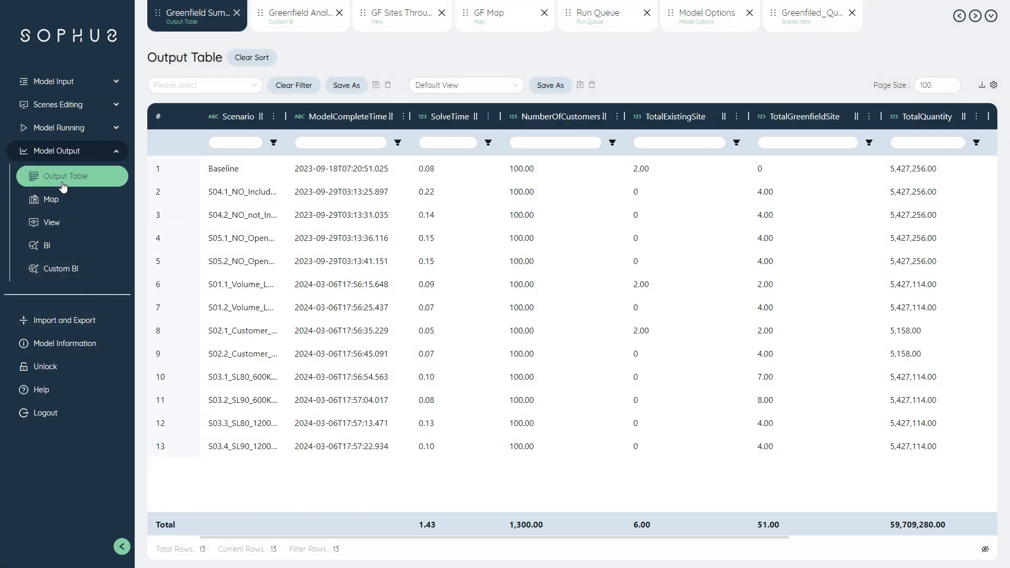
# Step: Open the Greenfield Site Summary output table and check the options for adding its rows to the site table
pyautogui.click(63, 187)
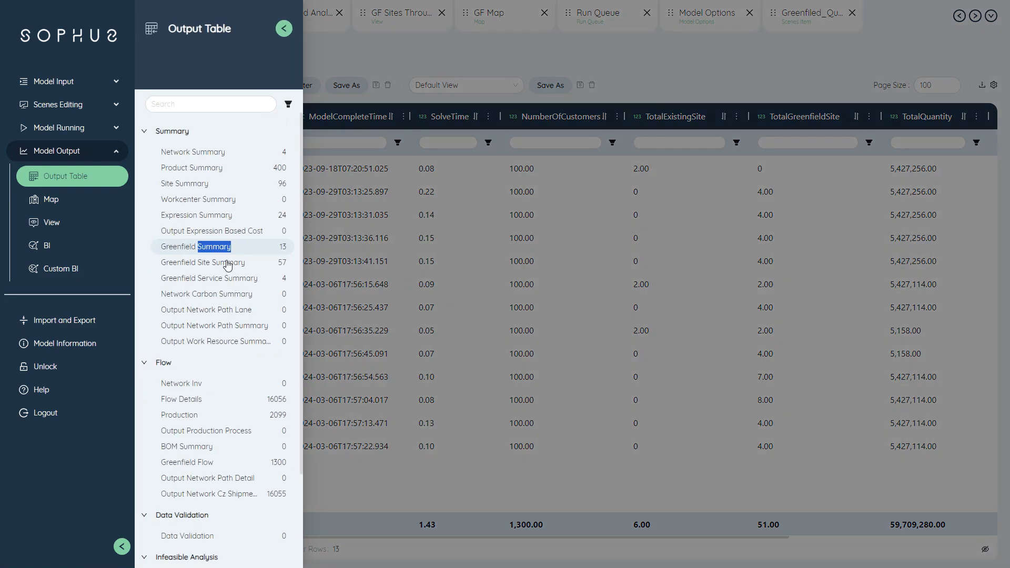
pyautogui.click(225, 262)
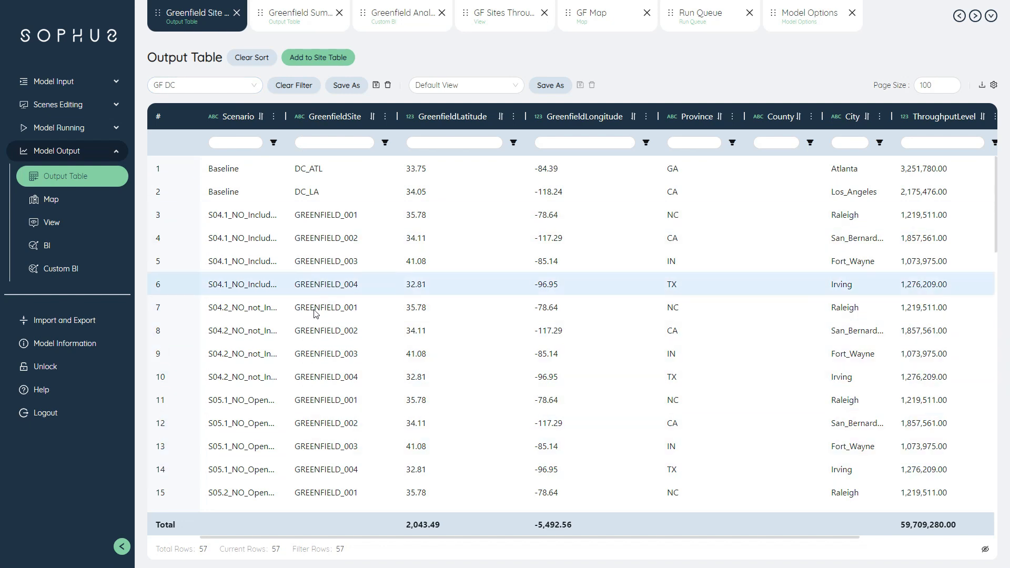
pyautogui.click(318, 57)
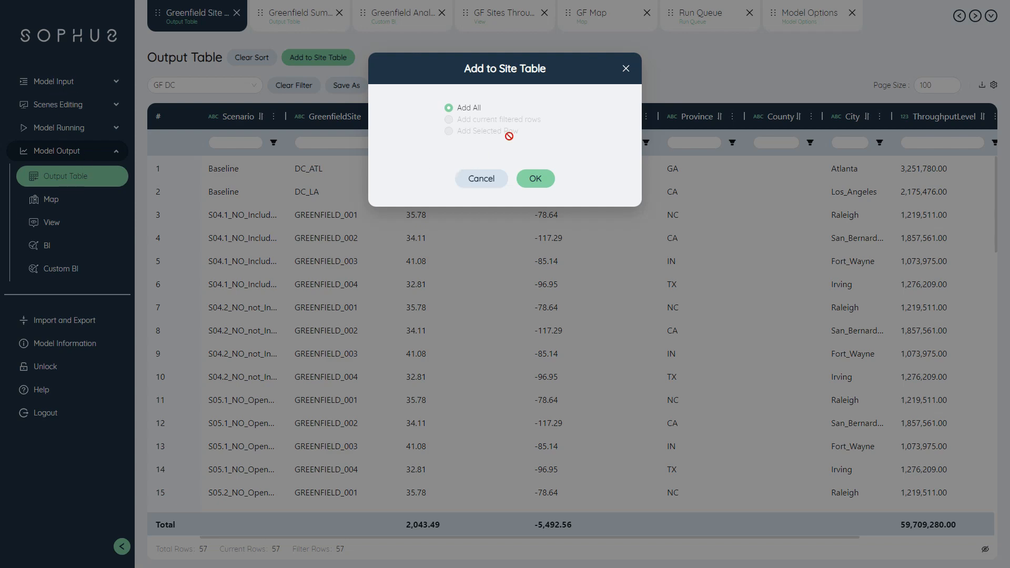
pyautogui.click(625, 69)
# Step: Open the Sites input table, filter SiteType to PotentialFacility, and widen the SiteName column to show the full names
pyautogui.click(68, 83)
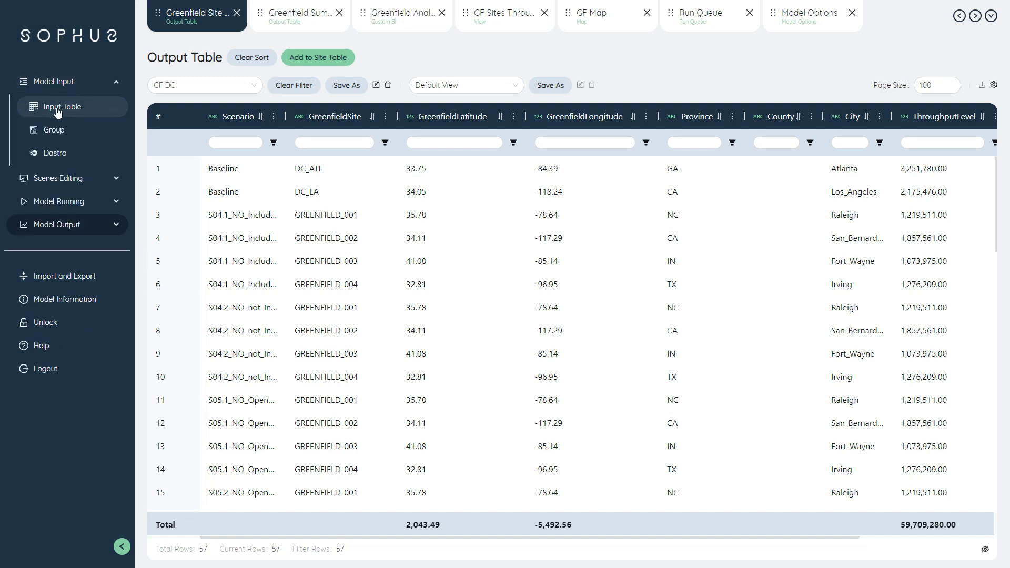
pyautogui.click(58, 109)
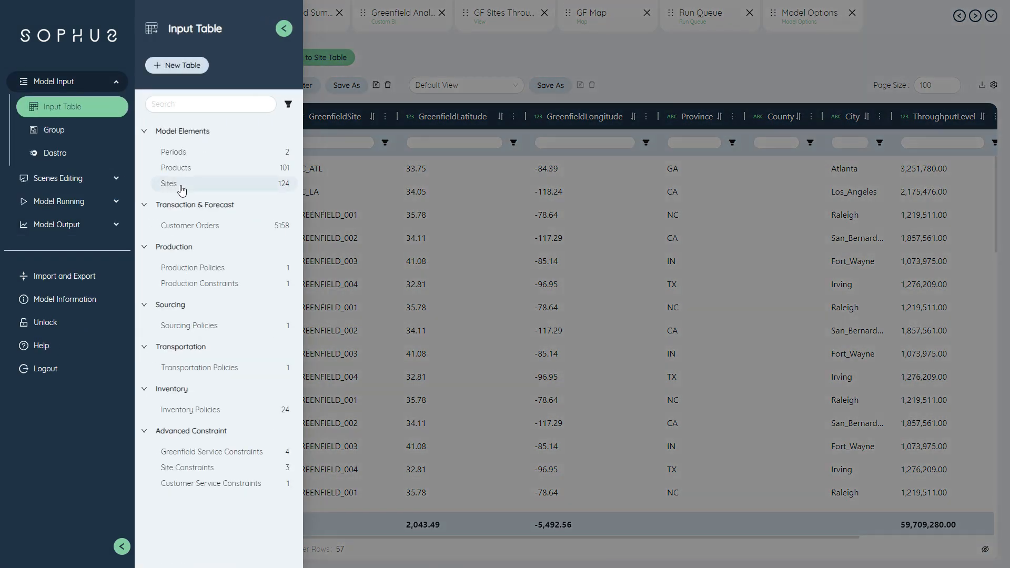
pyautogui.click(177, 187)
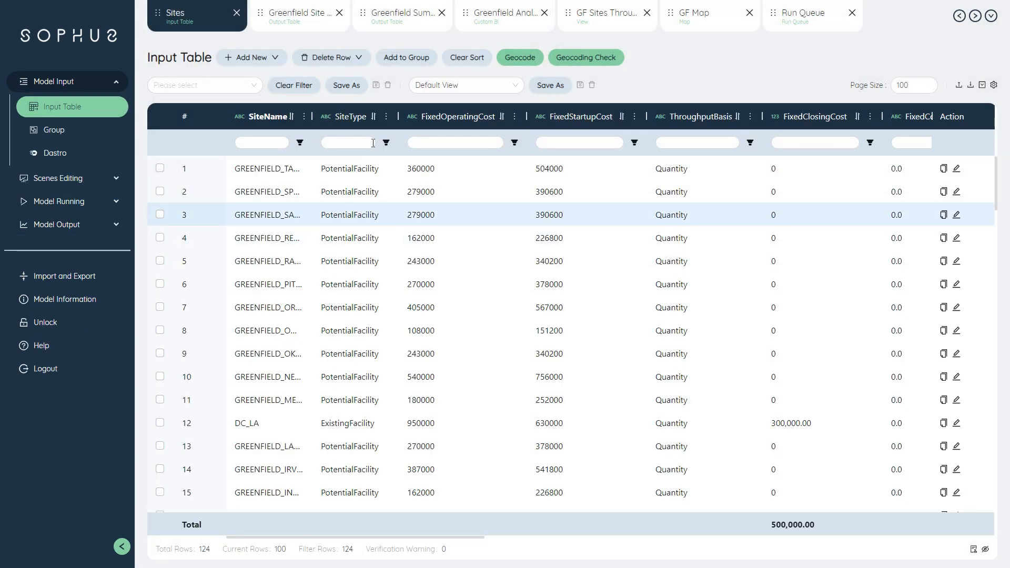
pyautogui.click(347, 142)
pyautogui.click(355, 195)
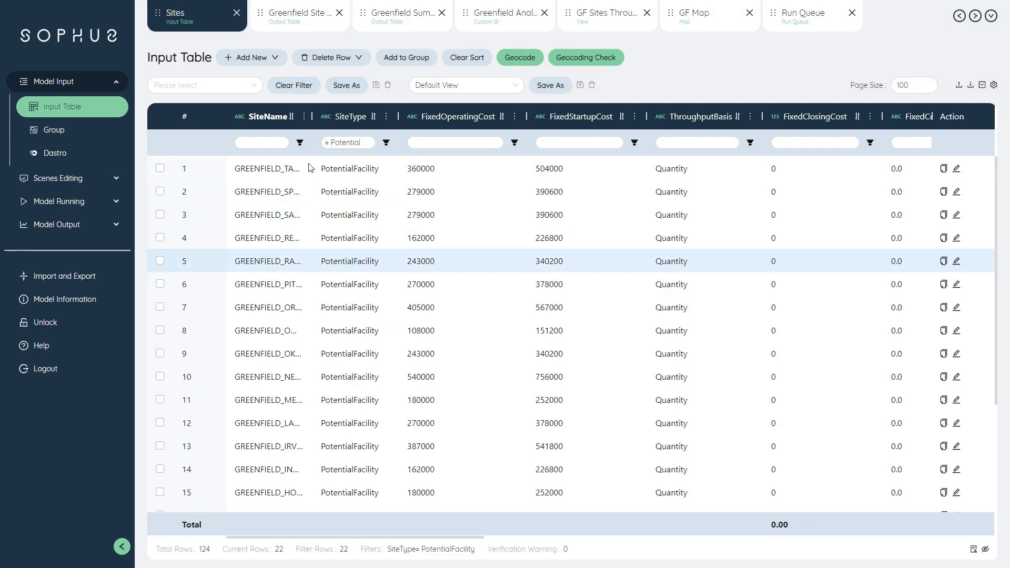
pyautogui.moveTo(312, 116); pyautogui.dragTo(378, 117)
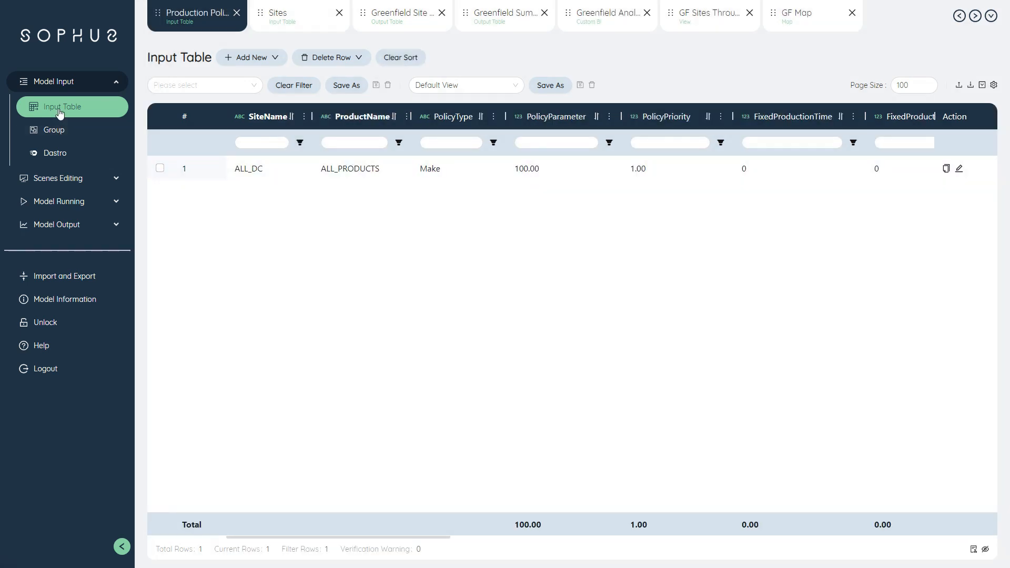
# Step: Review the Production Policies, Sourcing Policies and Transportation Policies input tables
pyautogui.click(60, 112)
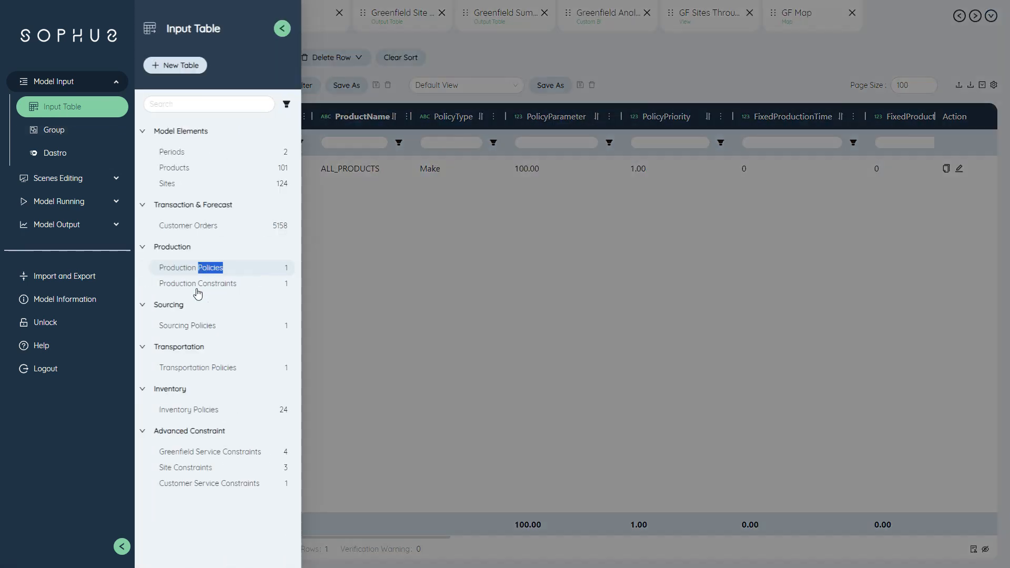
pyautogui.click(190, 326)
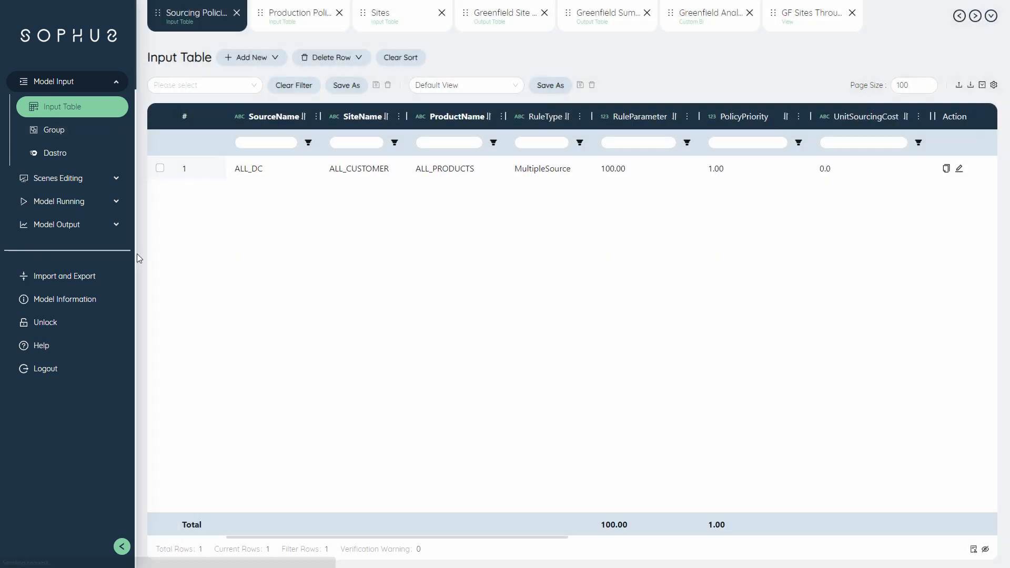
pyautogui.click(72, 111)
pyautogui.click(211, 369)
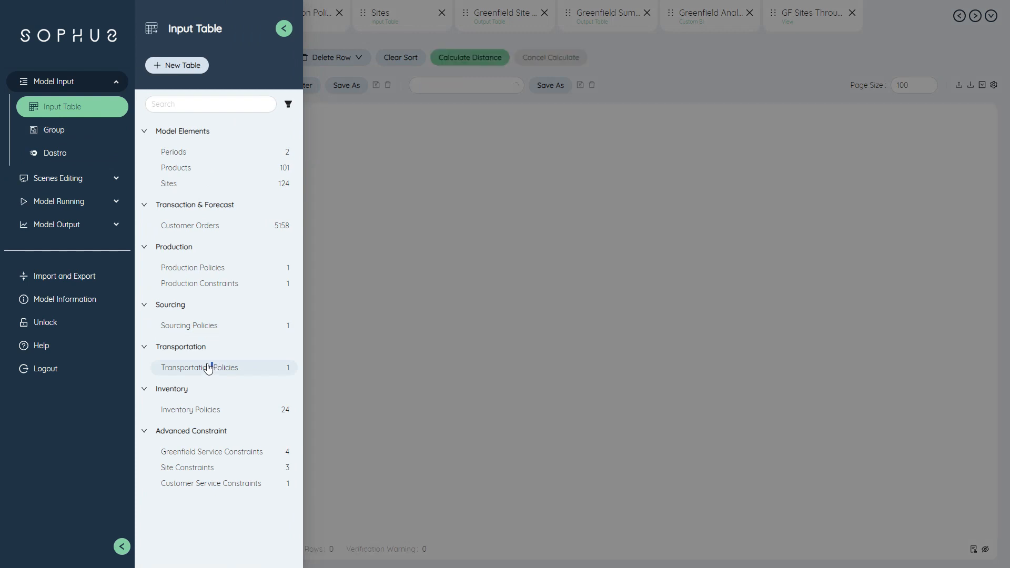
# Step: Open the Customer Service Constraints input table and inspect the distance limit of its constraint row
pyautogui.click(75, 109)
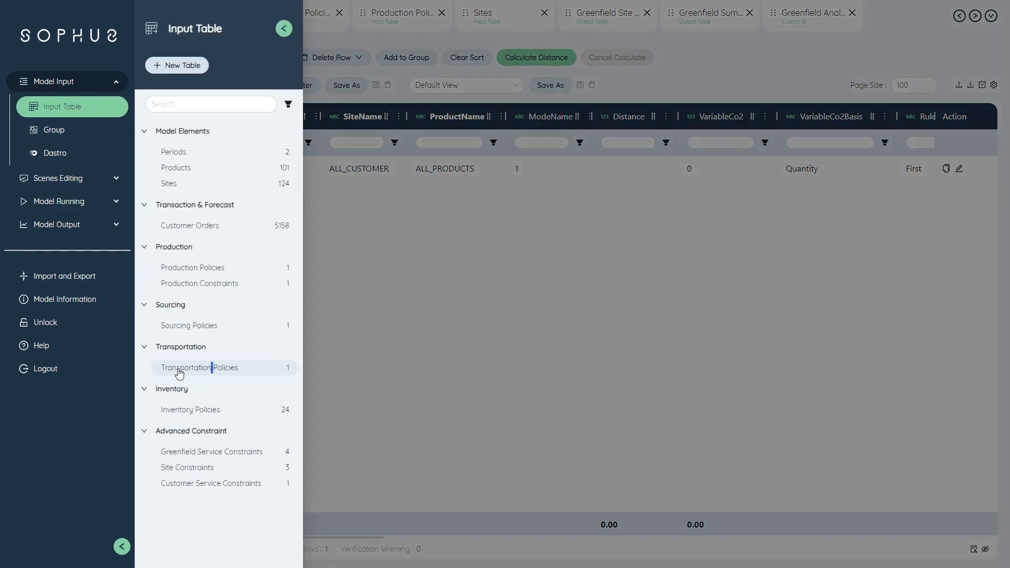
pyautogui.click(201, 488)
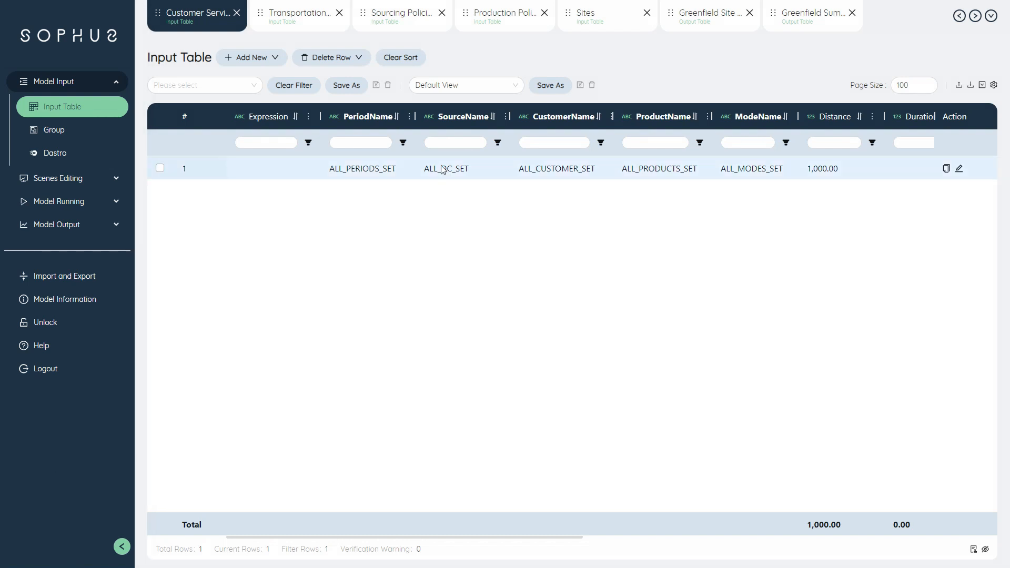
pyautogui.moveTo(274, 537); pyautogui.dragTo(386, 548)
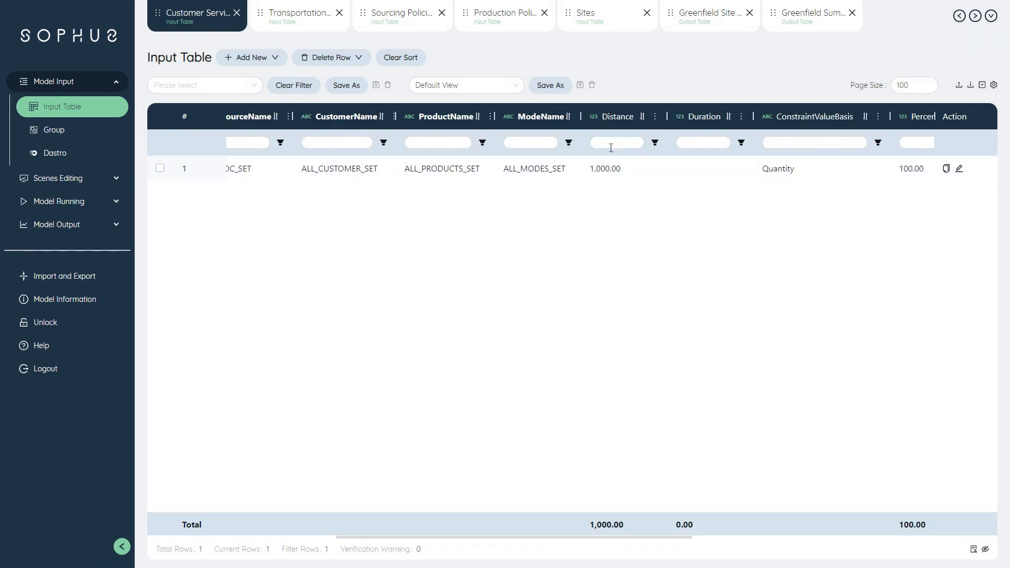
pyautogui.click(598, 174)
# Step: Start a new Network Optimization(NO) run for scenarios S04.1, S04.2, S05.1 and S05.2
pyautogui.click(78, 200)
pyautogui.click(271, 56)
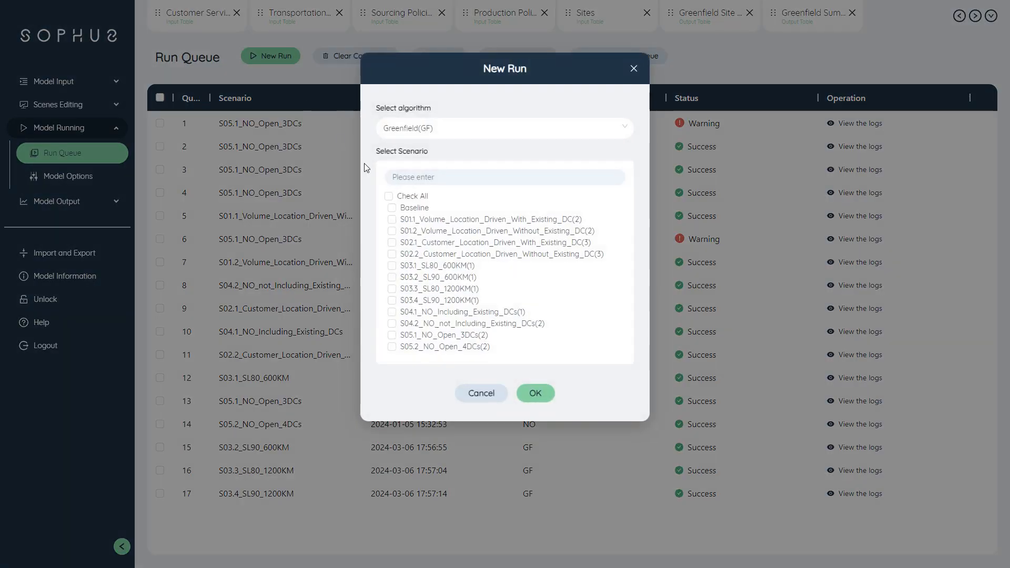
pyautogui.click(391, 312)
pyautogui.click(392, 324)
pyautogui.click(392, 335)
pyautogui.click(399, 348)
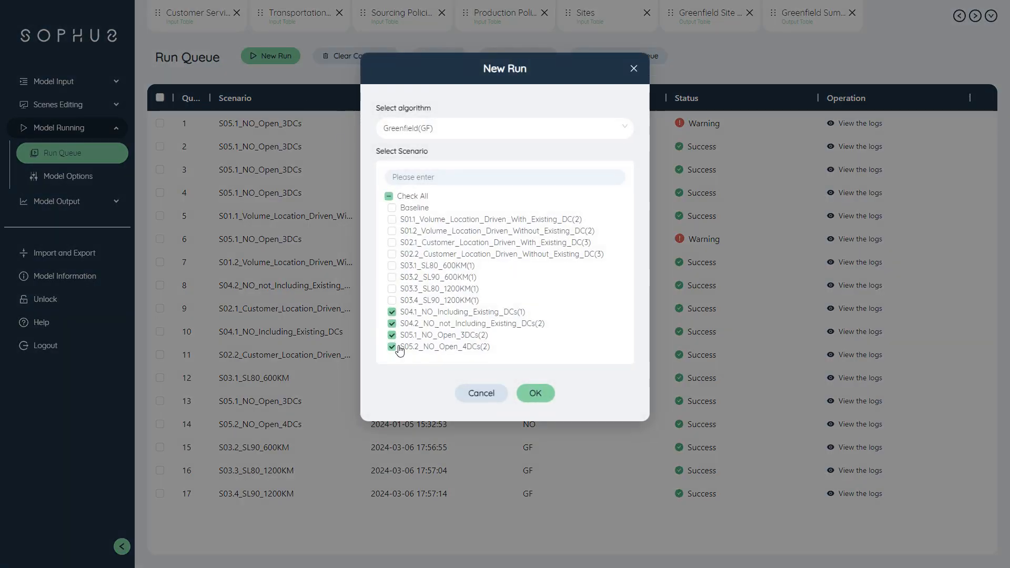
pyautogui.click(497, 131)
pyautogui.click(436, 154)
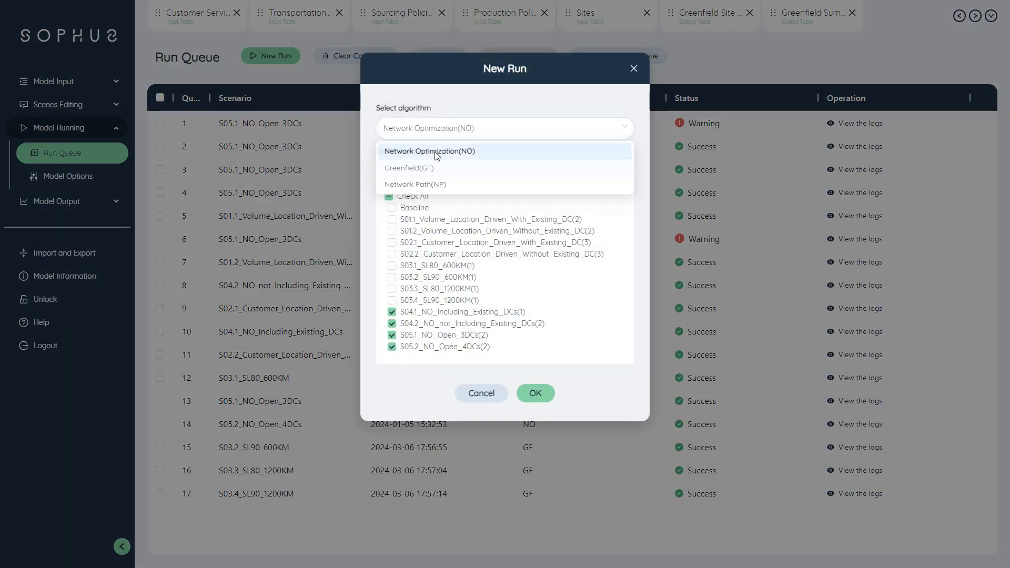
pyautogui.click(535, 393)
# Step: Display the network map for scenario S04.1_NO_Including_Existing_DCs and inspect its DC locations and customer flows
pyautogui.click(56, 200)
pyautogui.click(51, 200)
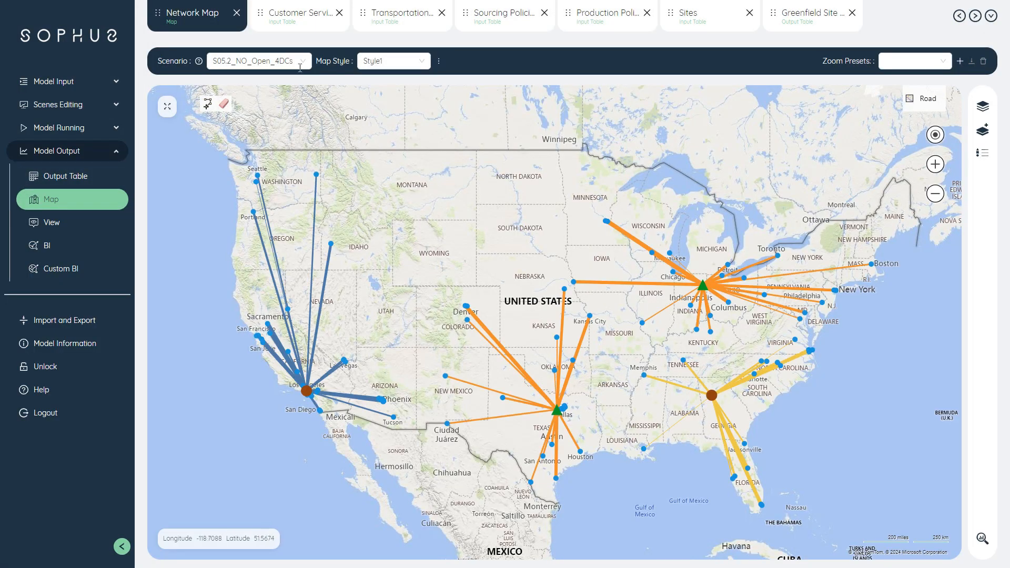
pyautogui.click(258, 61)
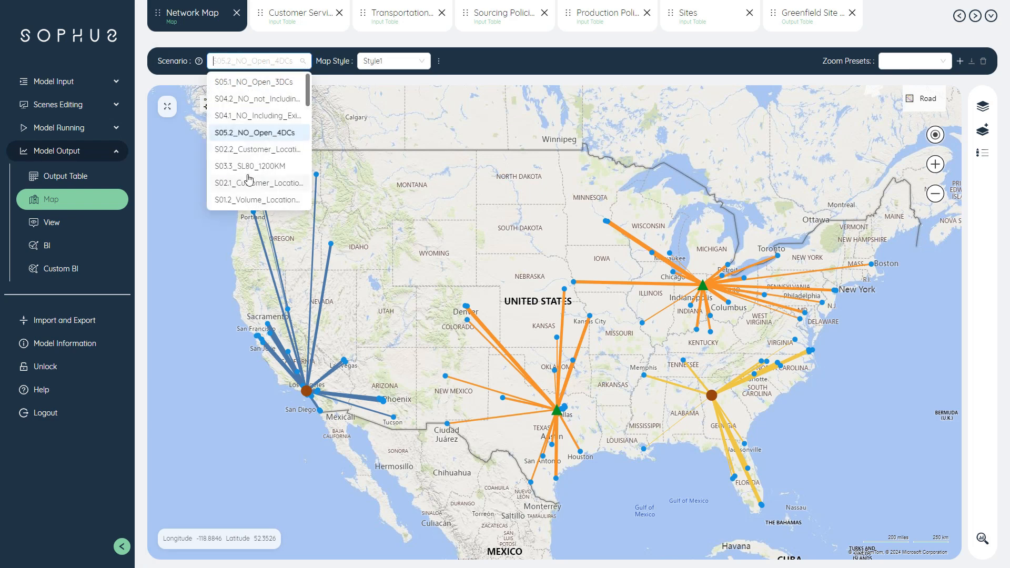
pyautogui.click(254, 116)
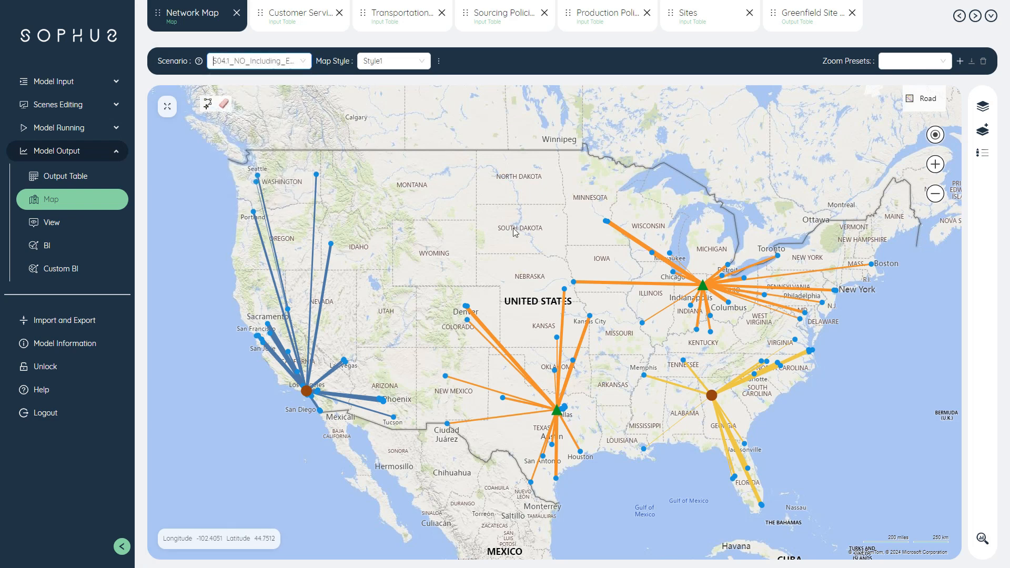
pyautogui.moveTo(307, 387)
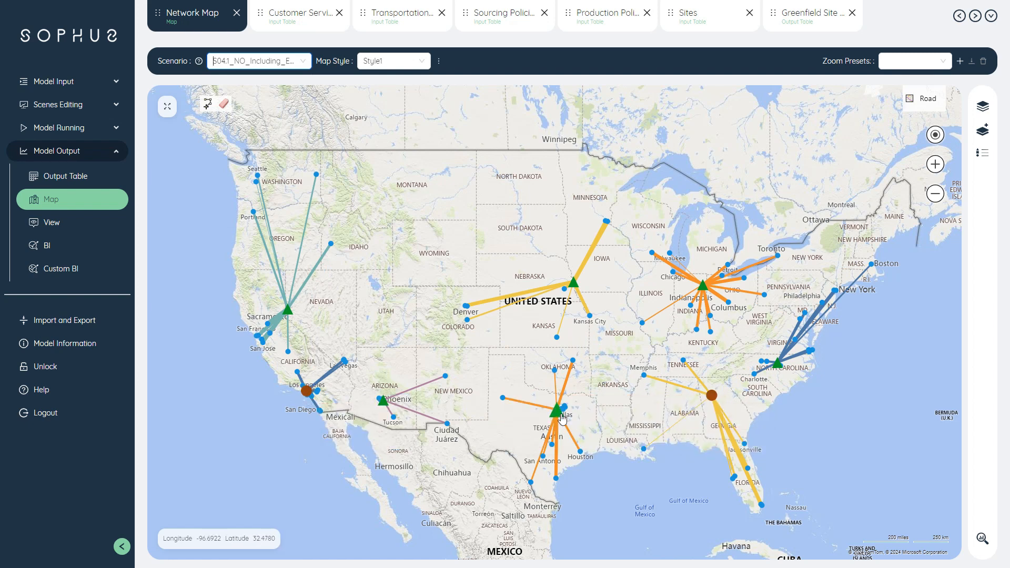
pyautogui.moveTo(381, 407)
pyautogui.click(70, 204)
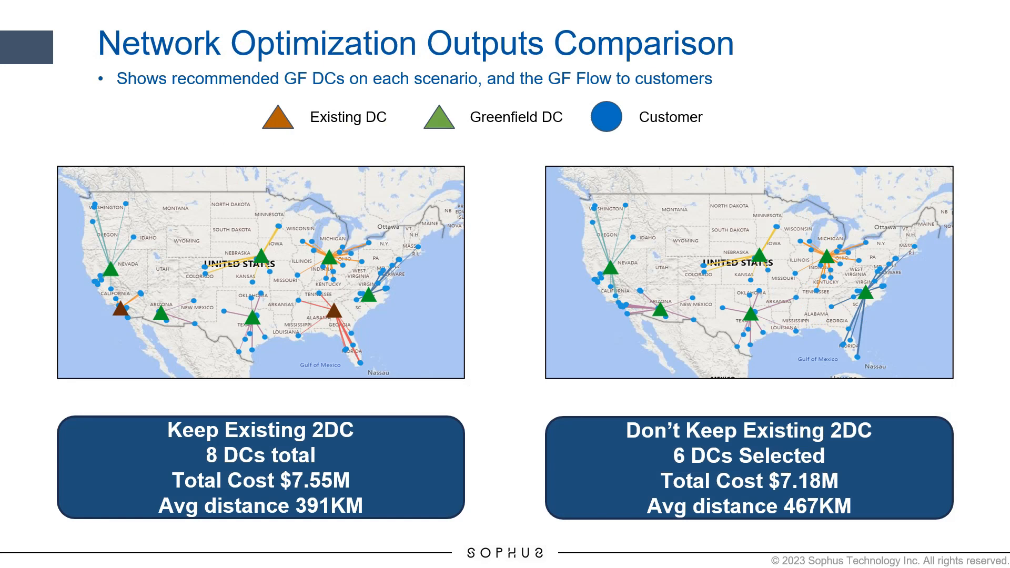
pyautogui.press('Right')
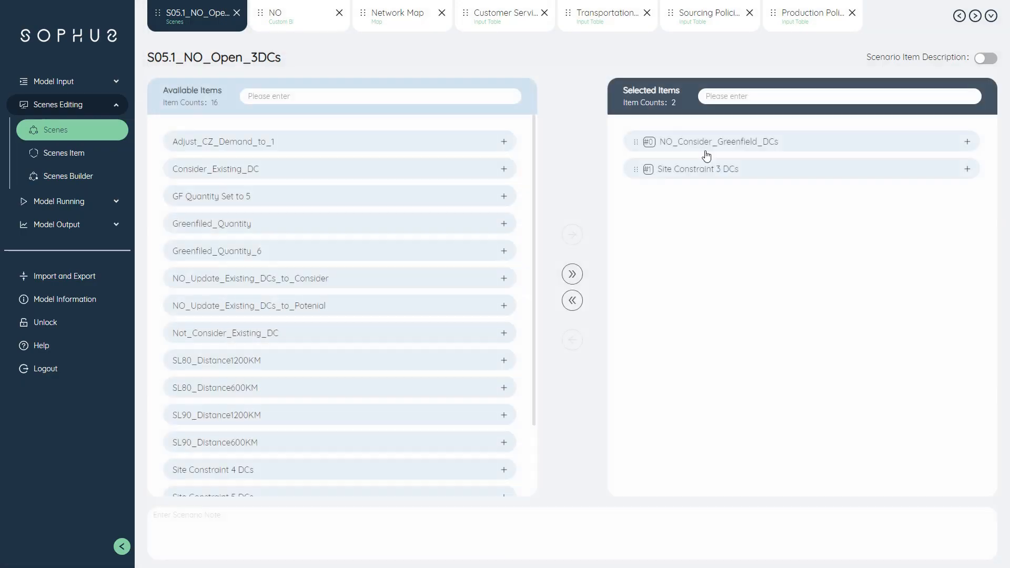
# Step: Show the scenario item descriptions for S05.1_NO_Open_3DCs and S05.2_NO_Open_4DCs to compare their selected items
pyautogui.click(985, 58)
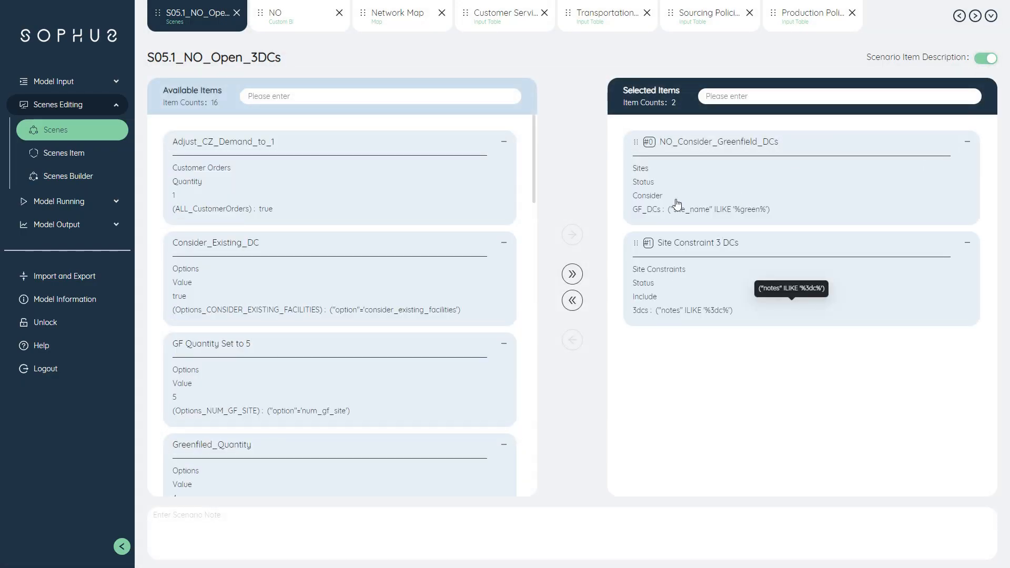
pyautogui.click(67, 137)
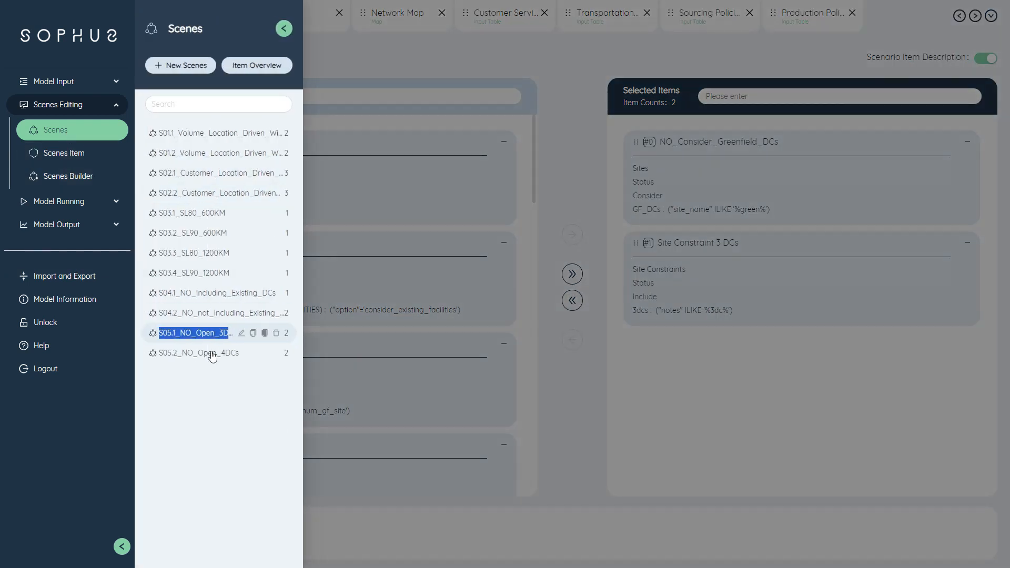
pyautogui.click(212, 355)
pyautogui.click(992, 62)
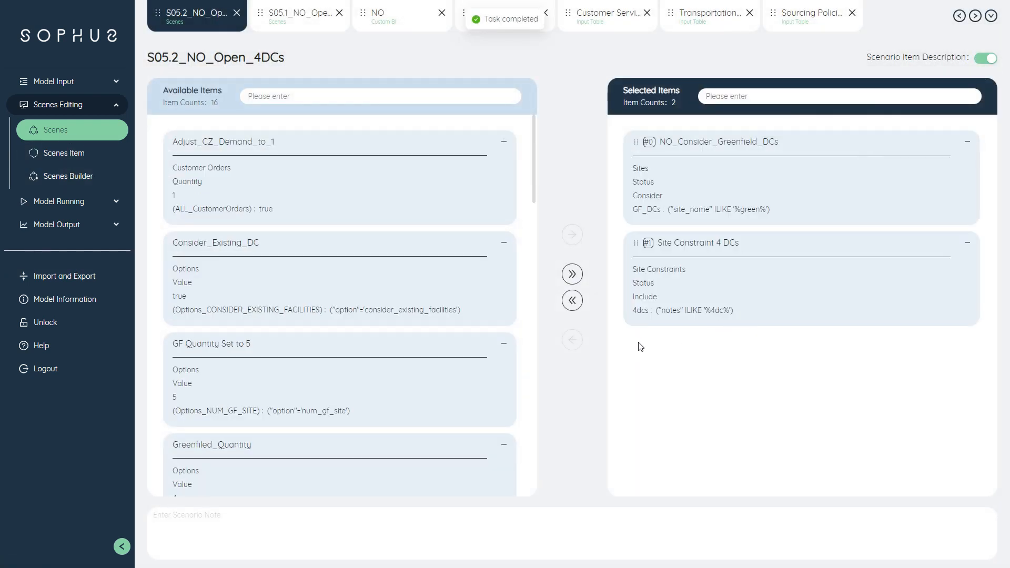
# Step: Return to the Network Map and switch it to scenario S05.2_NO_Open_4DCs
pyautogui.click(93, 161)
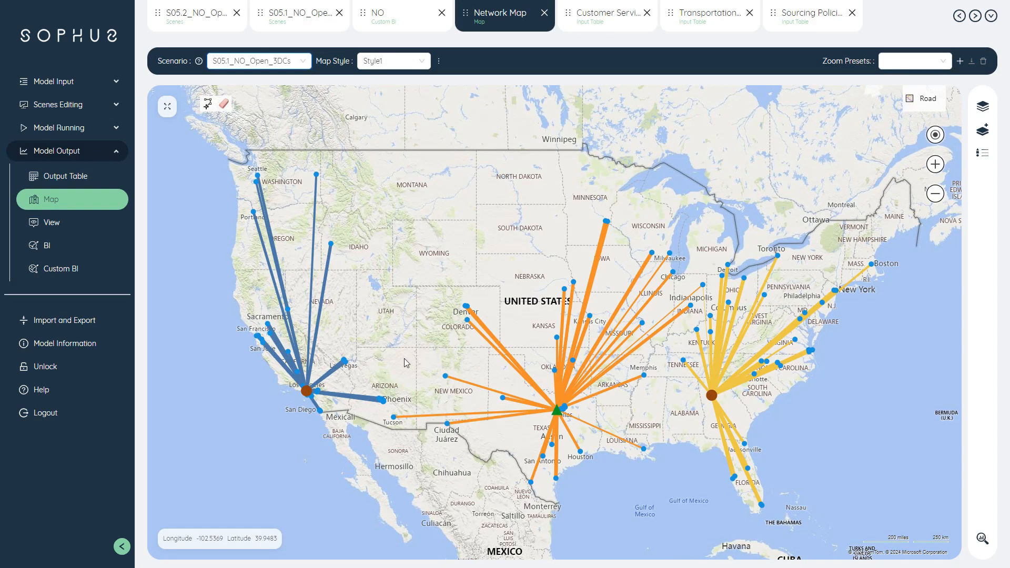
pyautogui.click(308, 61)
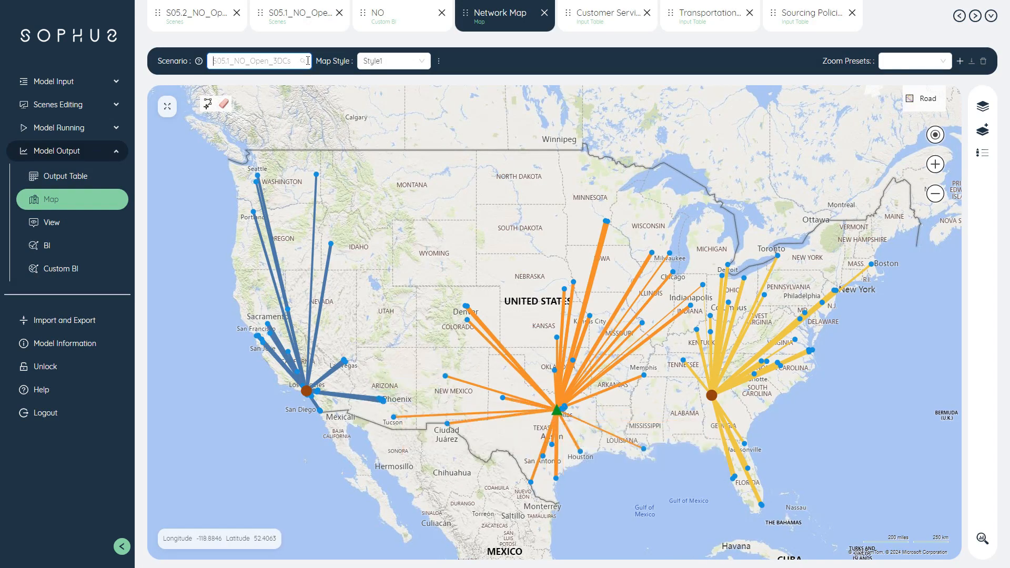
pyautogui.click(295, 133)
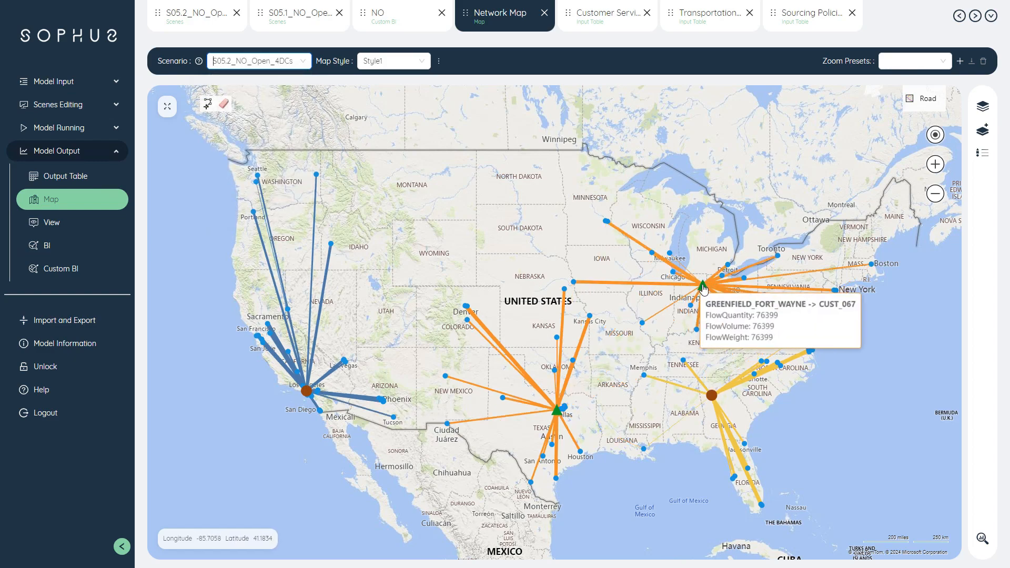